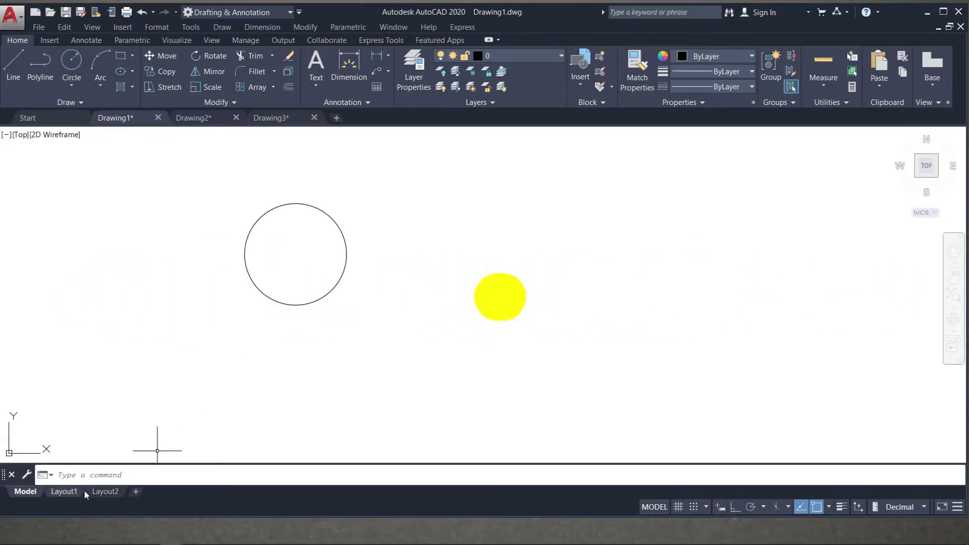
Step: Offset the circle outward with Erase source on, so only the larger copy remains
middle_drag(294, 301, 289, 319)
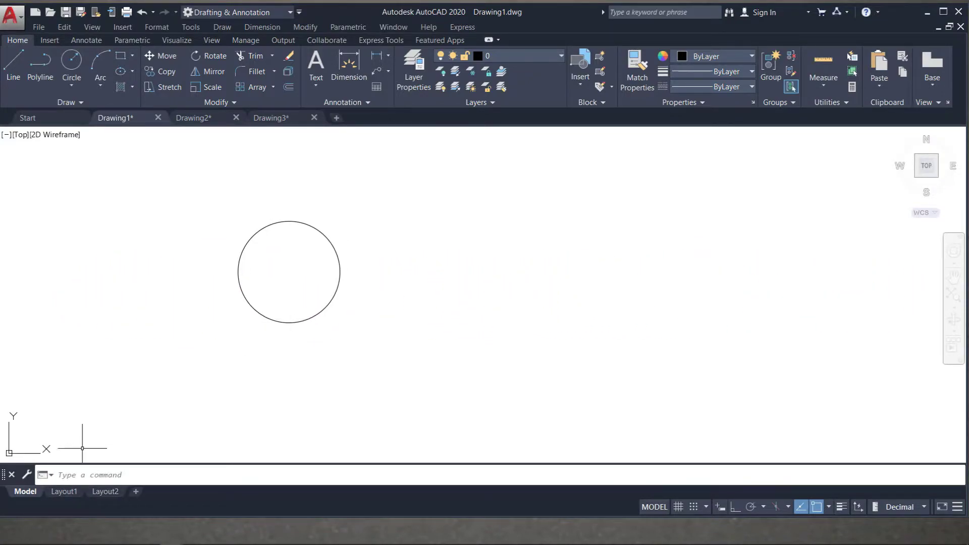
click(76, 476)
text(o)
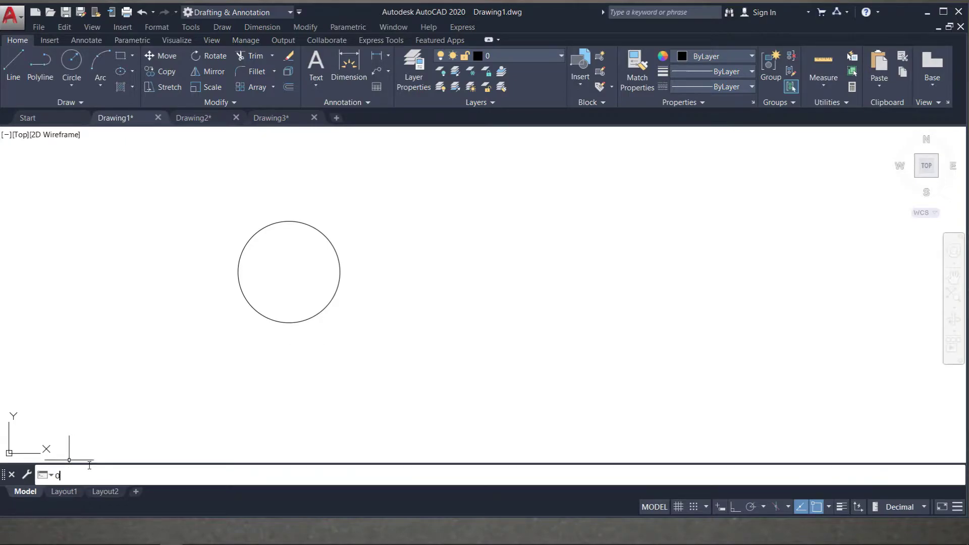
key(Return)
key(Return)
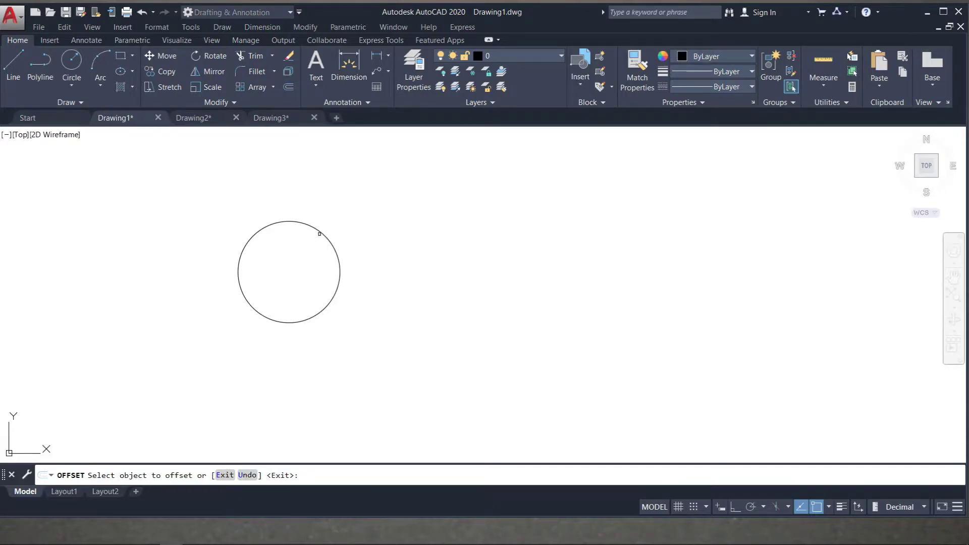
click(320, 234)
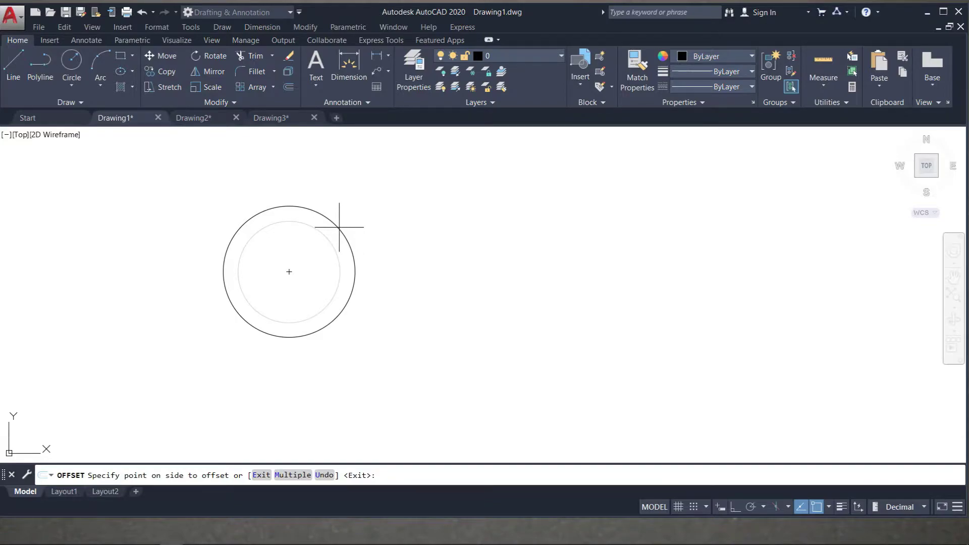
click(338, 229)
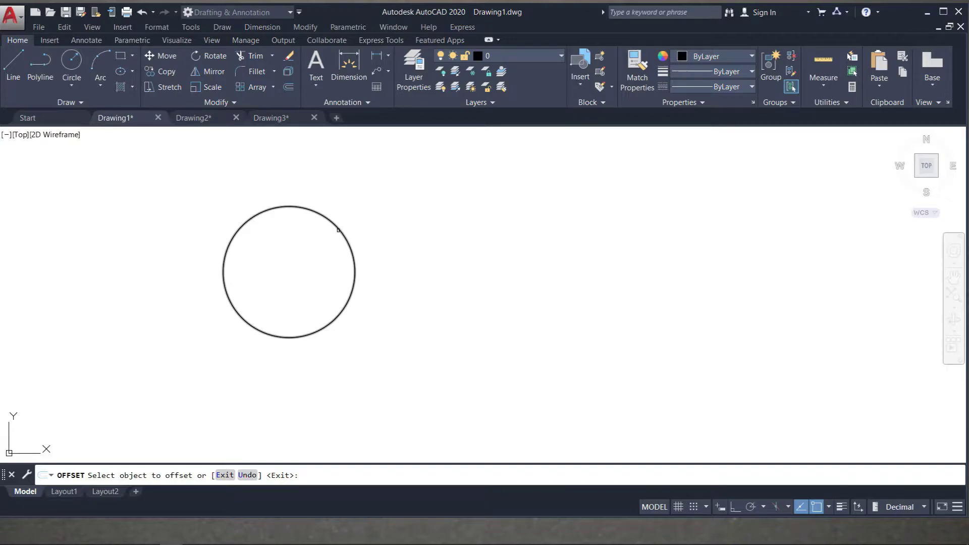
key(Return)
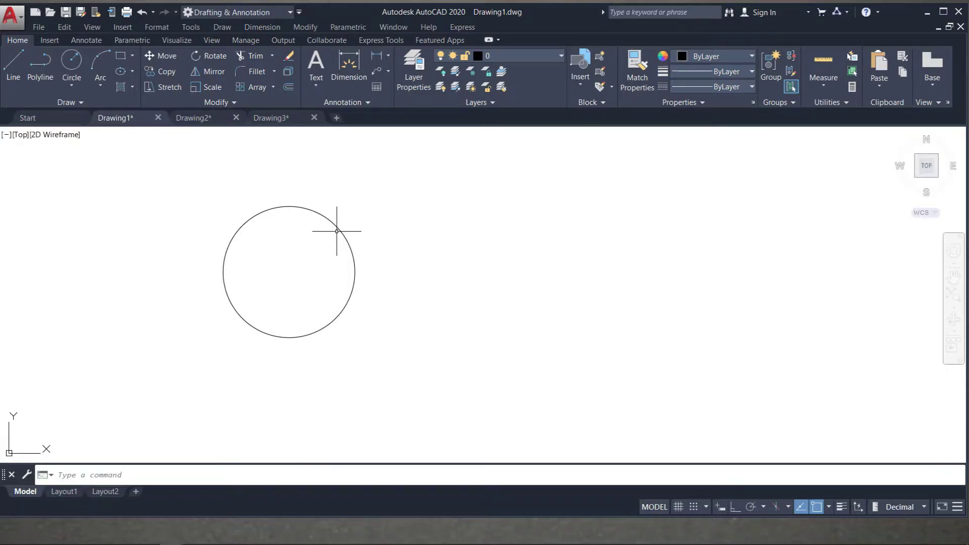
key(Return)
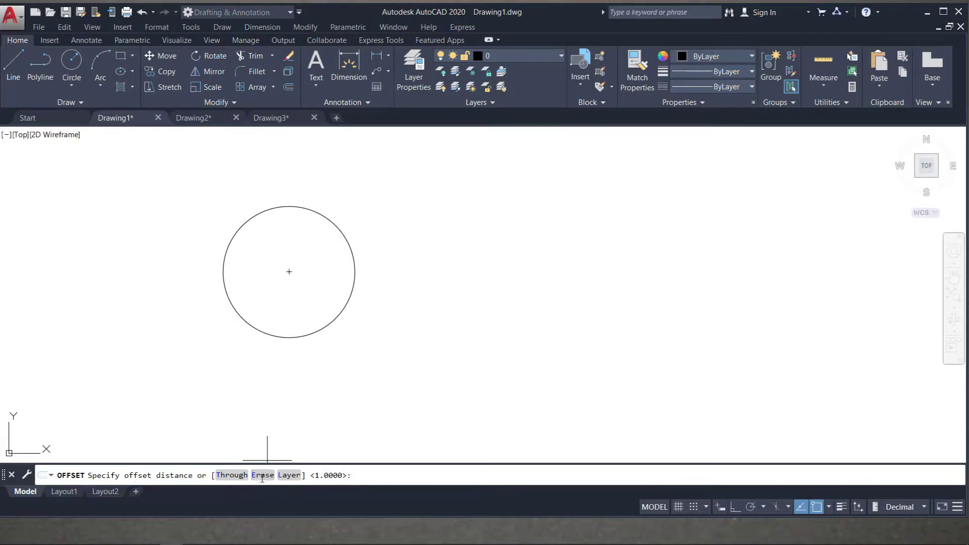
Step: Set Erase source to No and offset the circle 1 unit outward, keeping the original
click(263, 476)
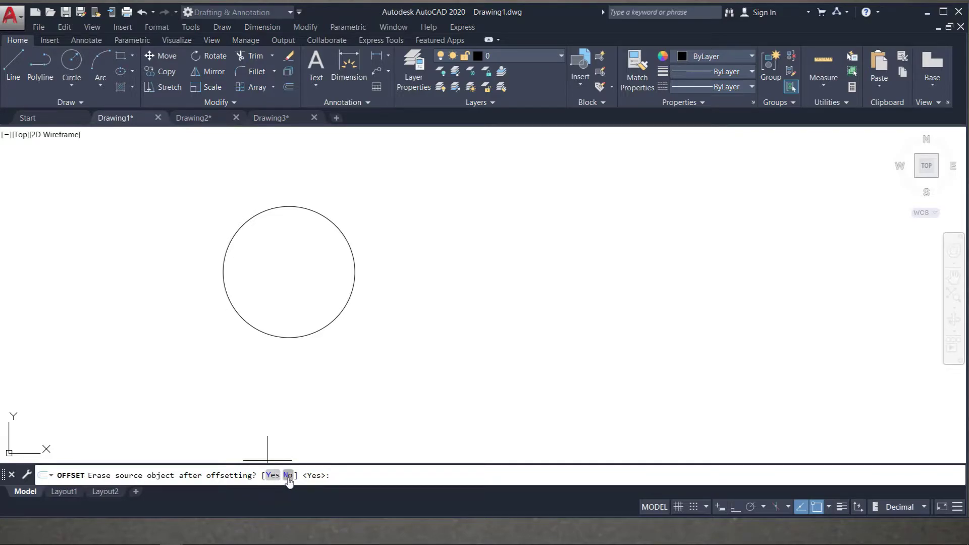
click(287, 476)
text(1)
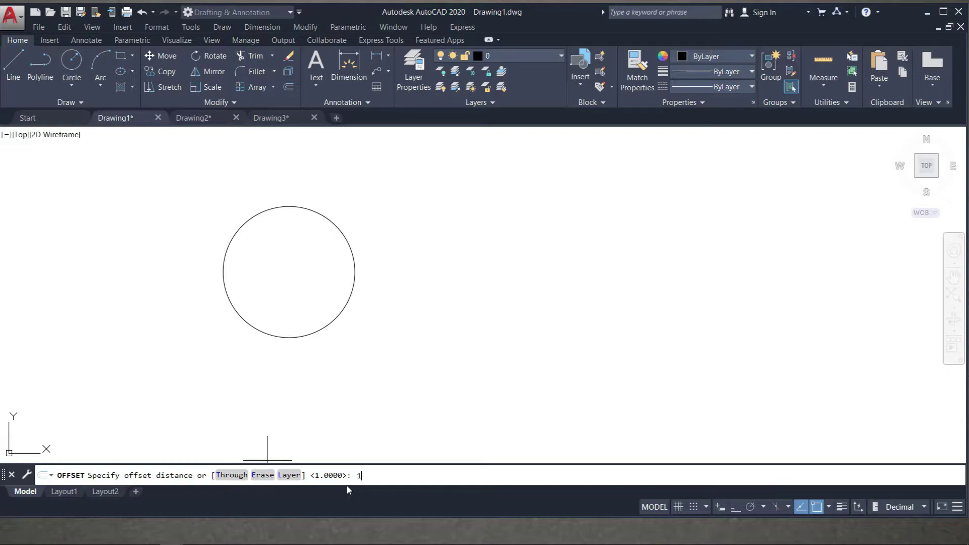
key(Return)
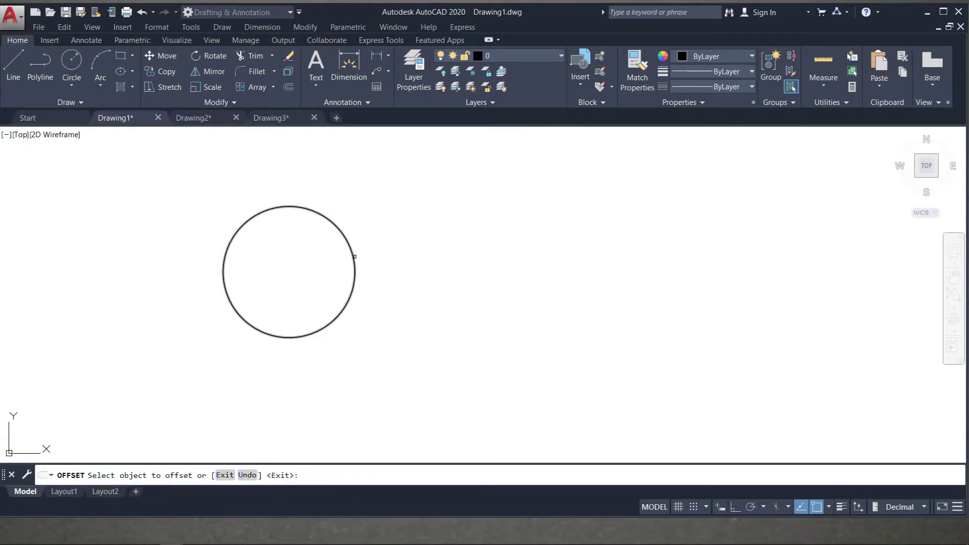
click(355, 257)
click(378, 242)
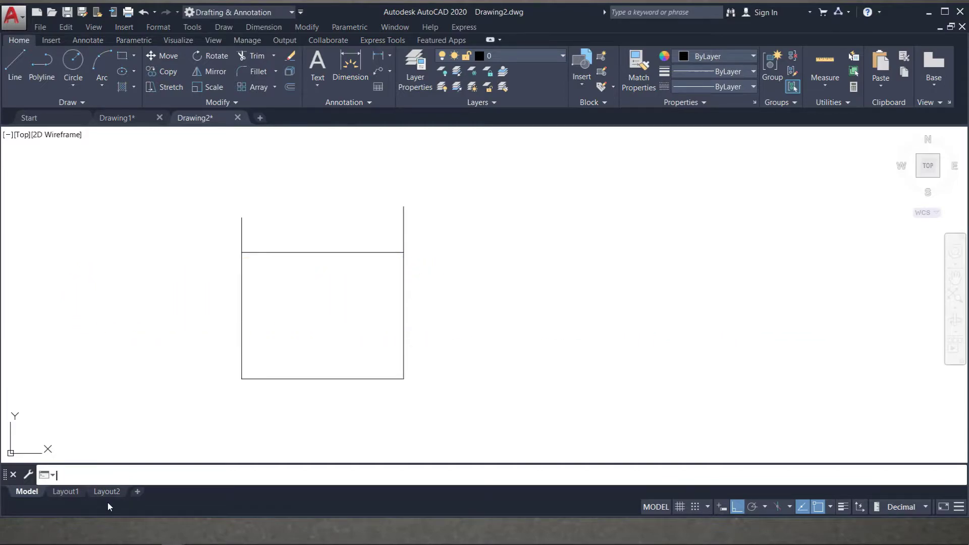
text(o)
key(Return)
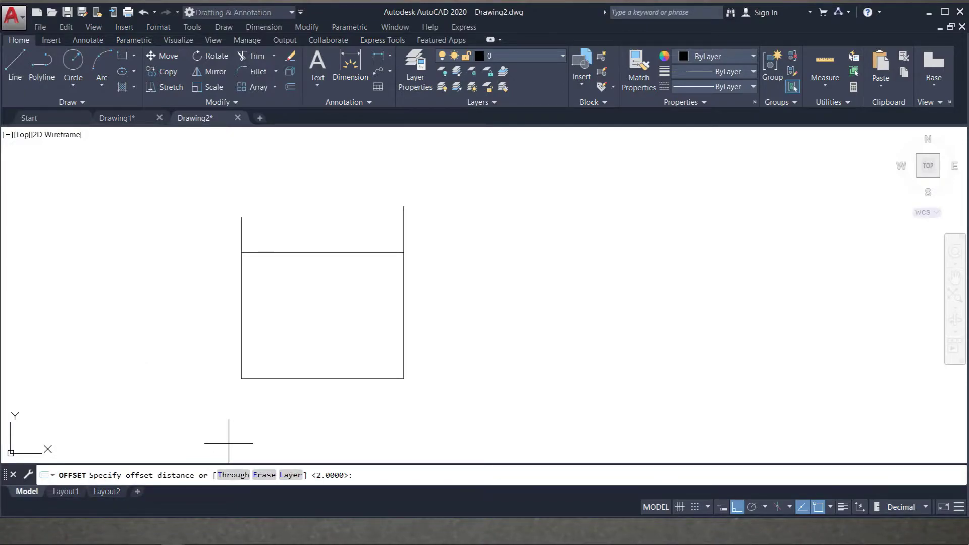
key(Return)
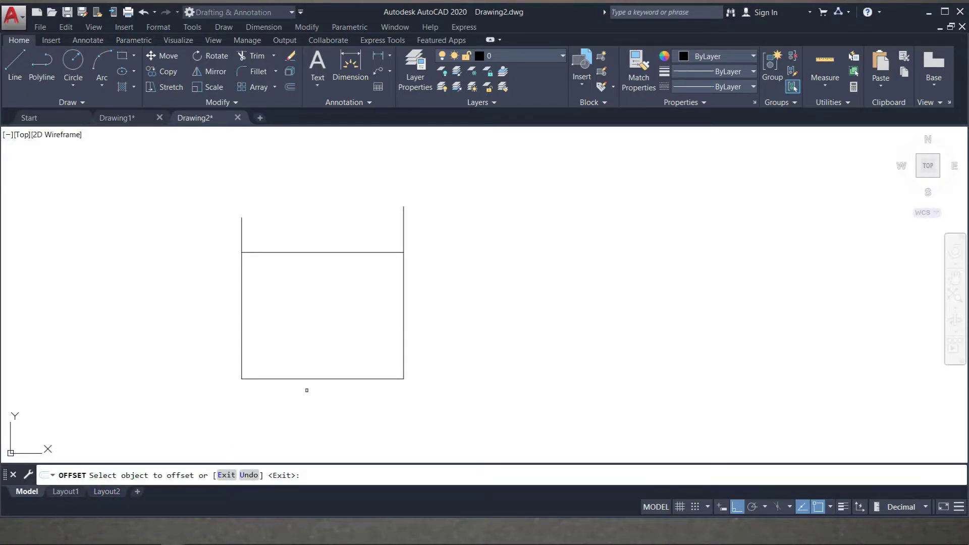
click(312, 379)
click(320, 350)
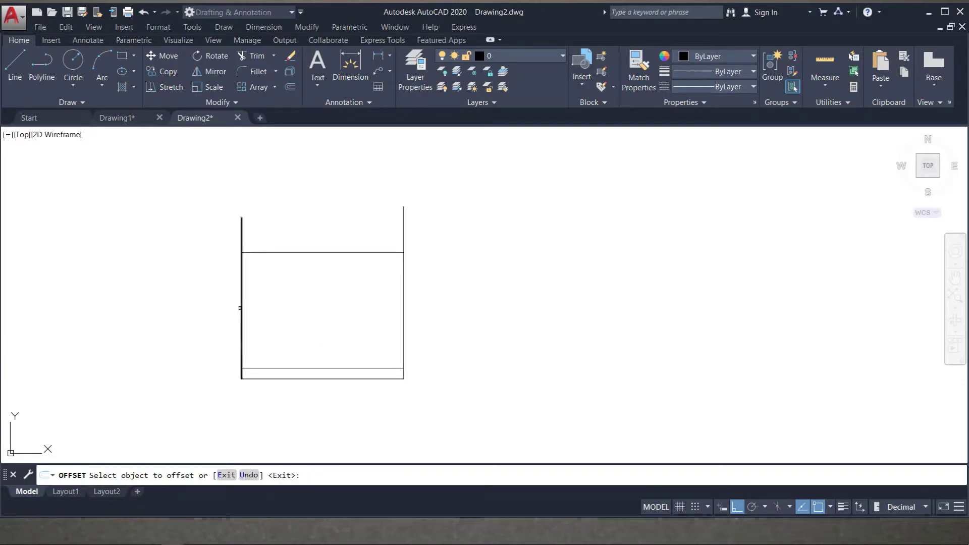
click(241, 307)
click(287, 315)
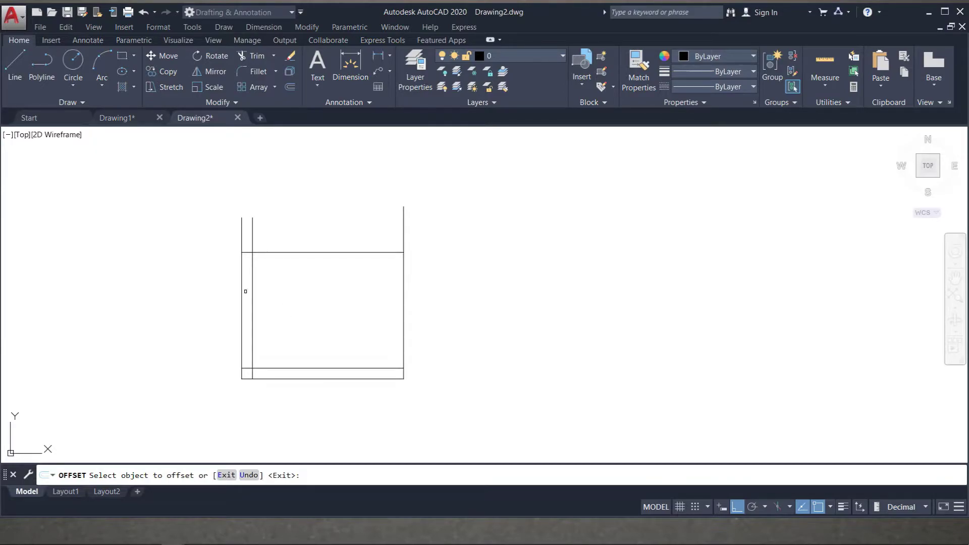
click(283, 253)
click(284, 282)
click(403, 281)
click(370, 294)
key(u)
key(Return)
key(u)
key(Return)
key(u)
key(Return)
key(u)
key(Return)
key(Return)
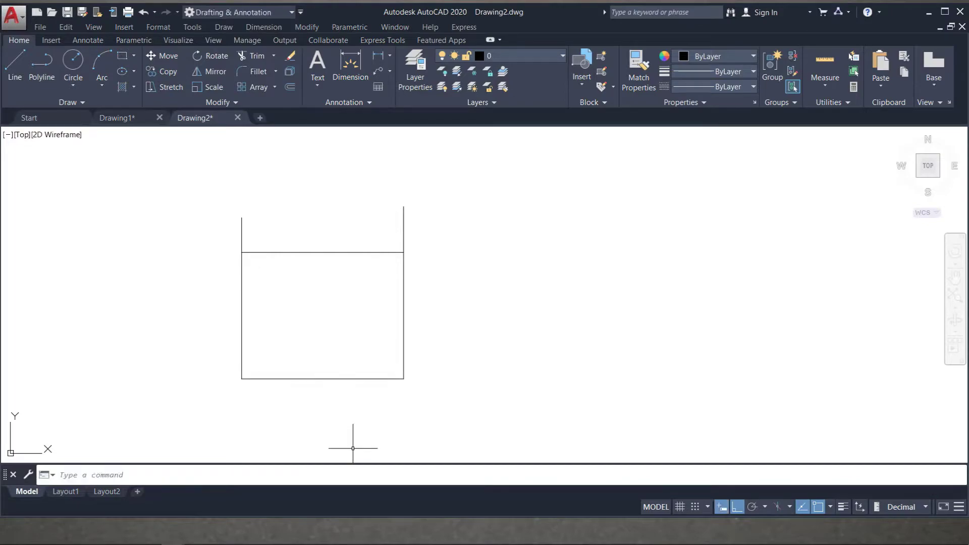
Step: Using Through mode, offset the left edge 2, right edge 3, and top line 5 inward
text(o)
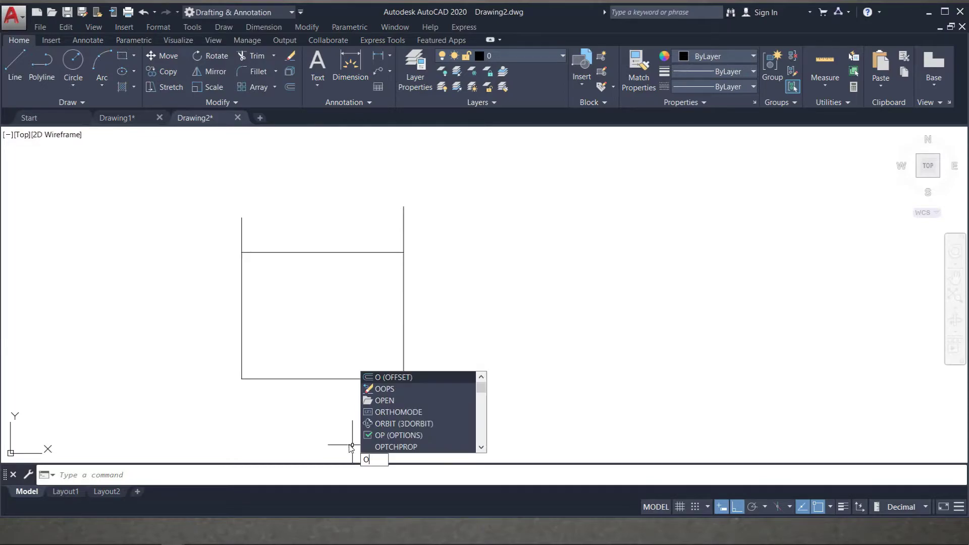
key(Return)
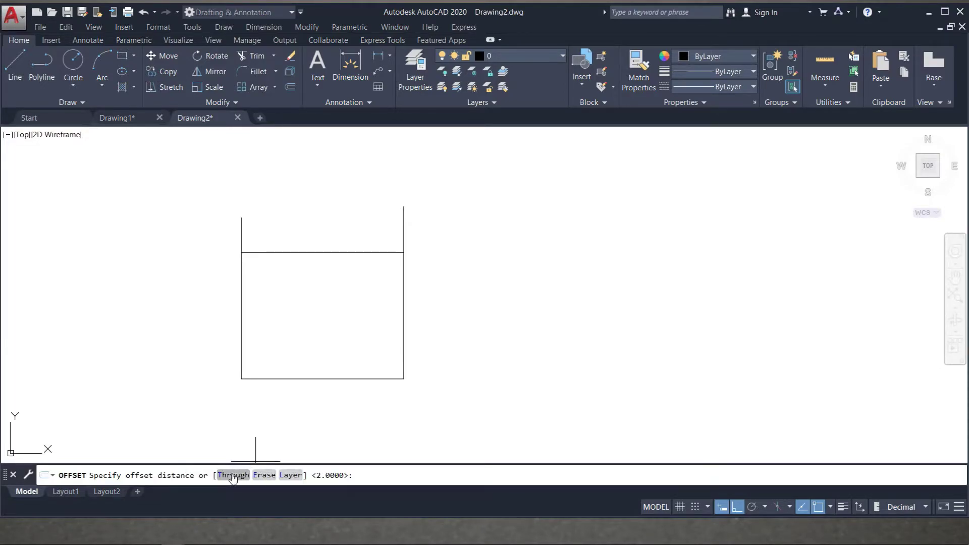
key(Return)
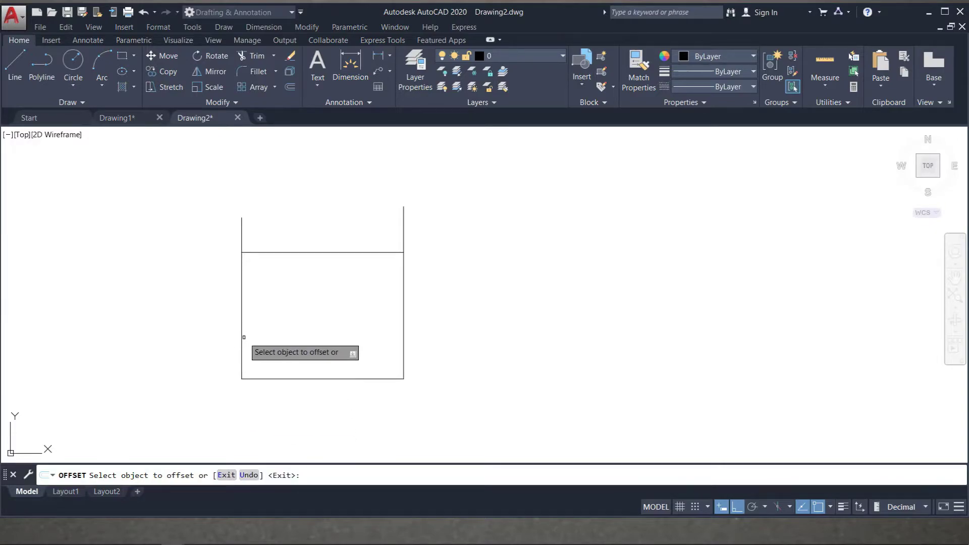
click(242, 341)
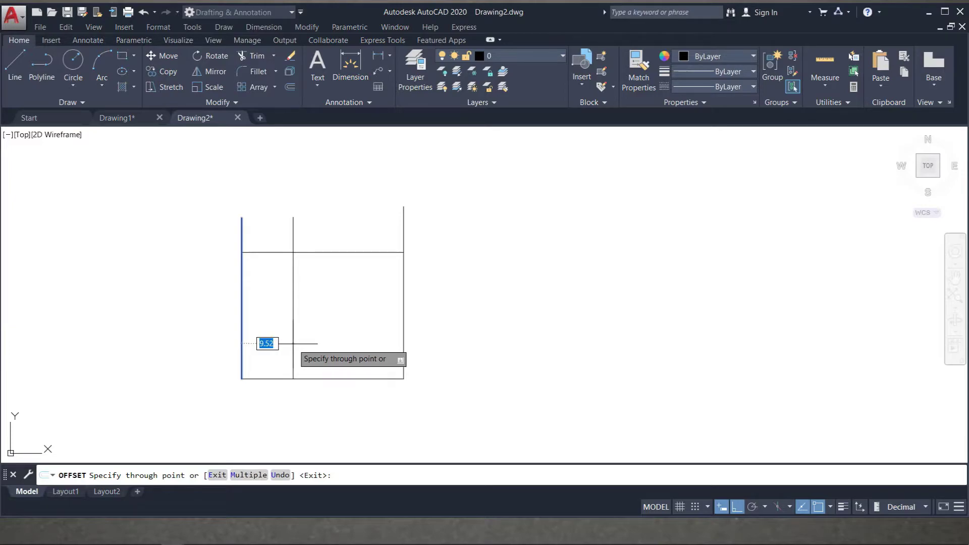
text(2)
key(Return)
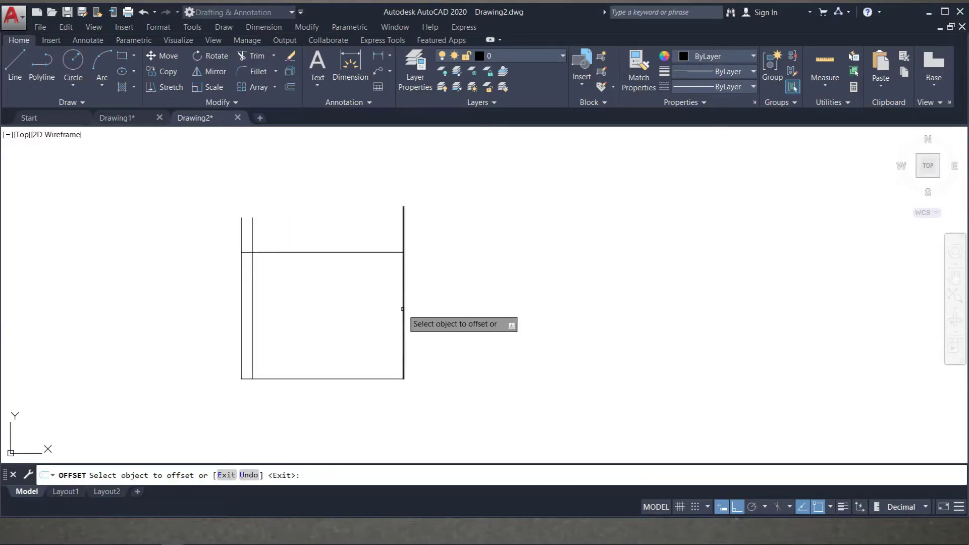
click(403, 309)
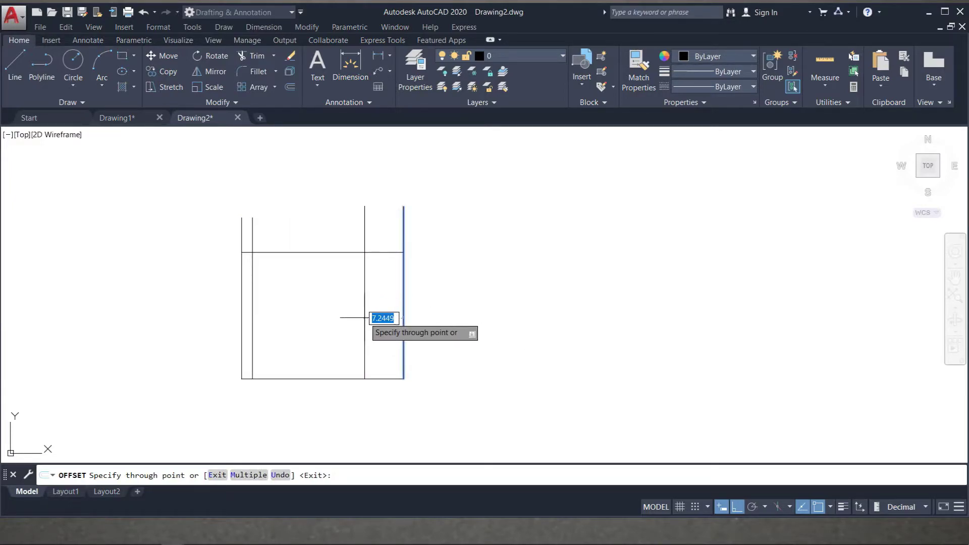
text(3)
key(Return)
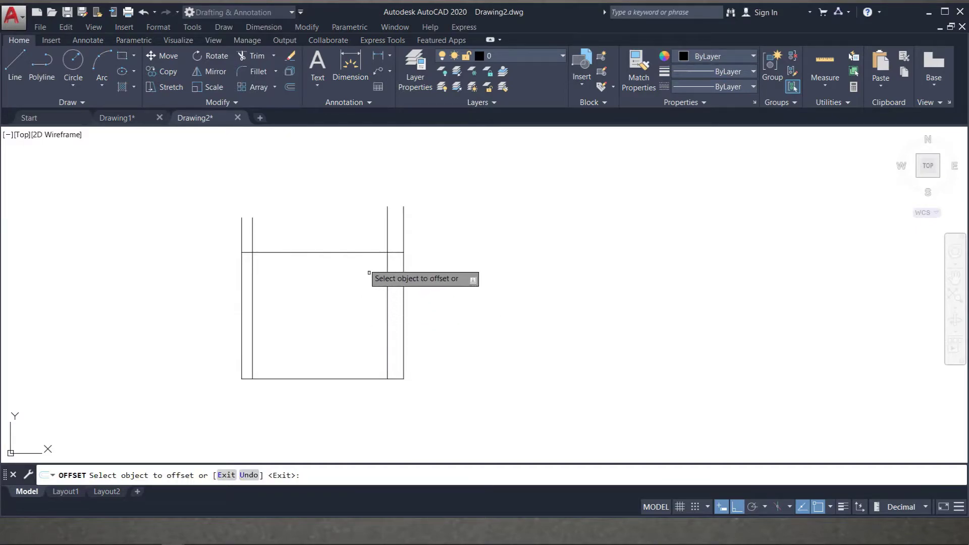
click(353, 252)
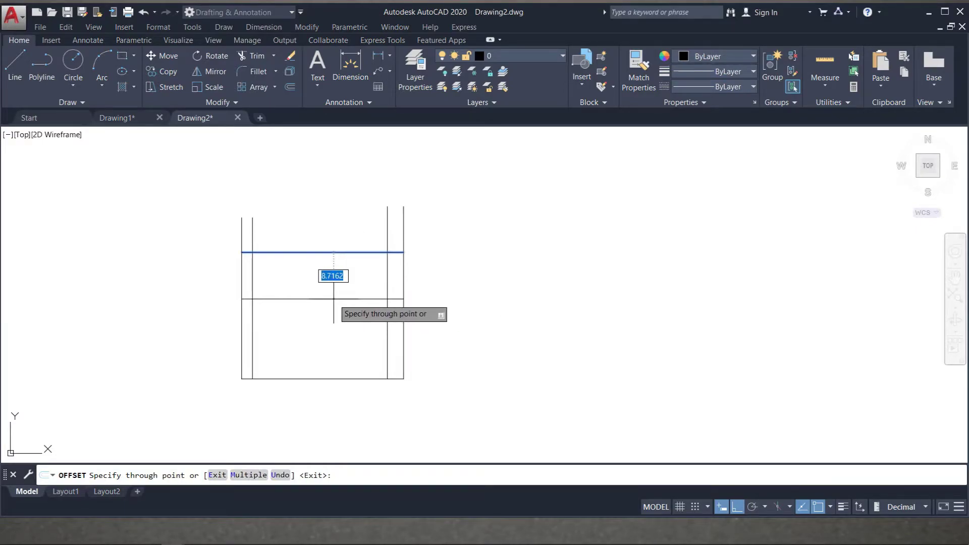
text(5)
key(Return)
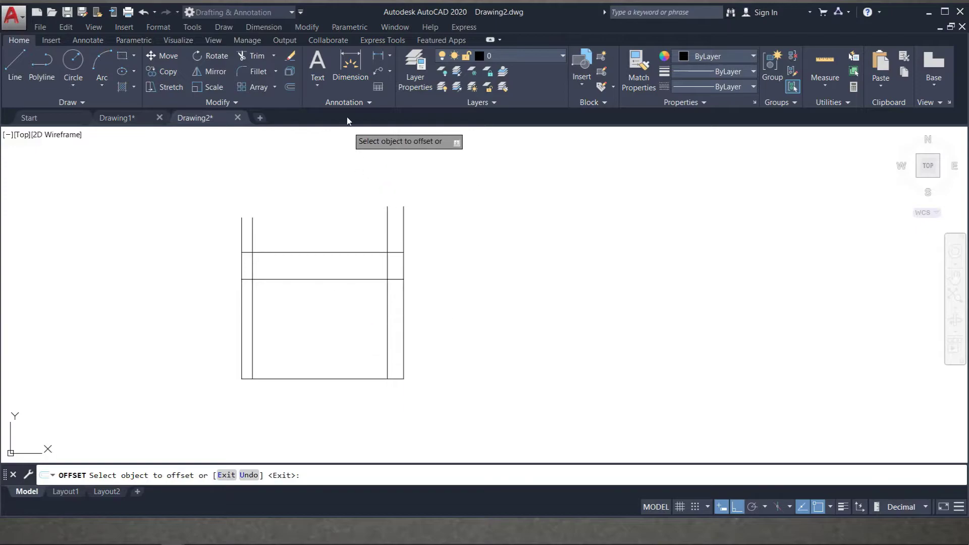
Step: Dimension the 2 gap between the two left vertical lines, after cancelling a first attempt
click(379, 57)
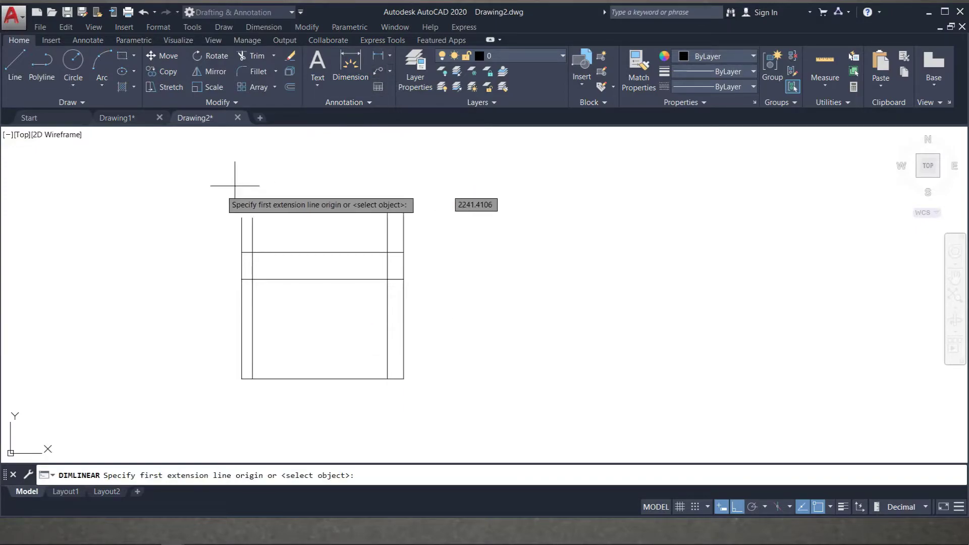
click(243, 215)
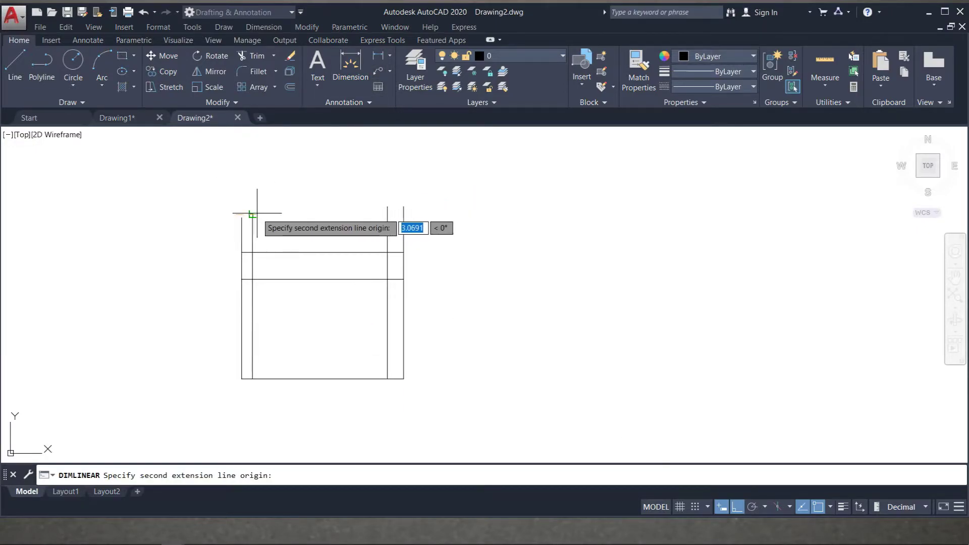
click(257, 213)
key(Escape)
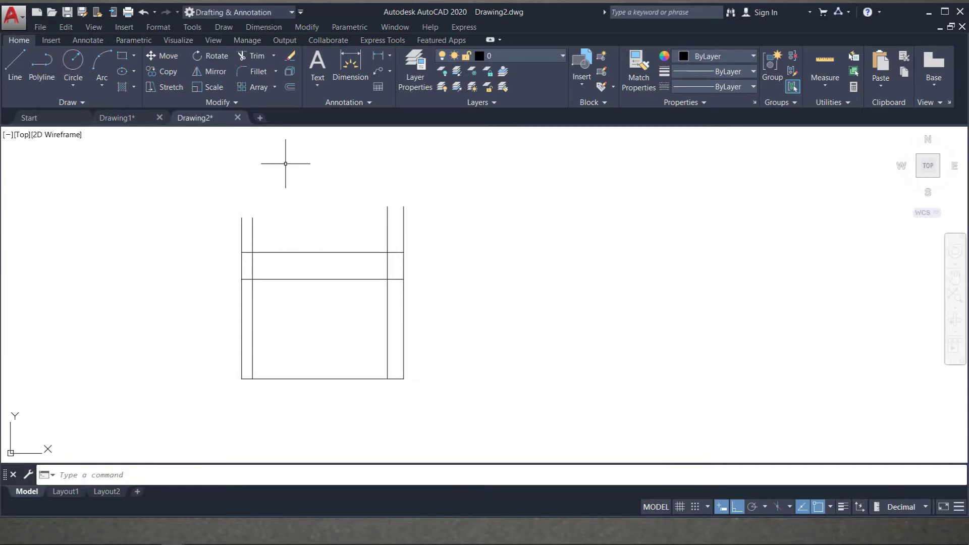
click(353, 63)
scroll(248, 209, up, 2)
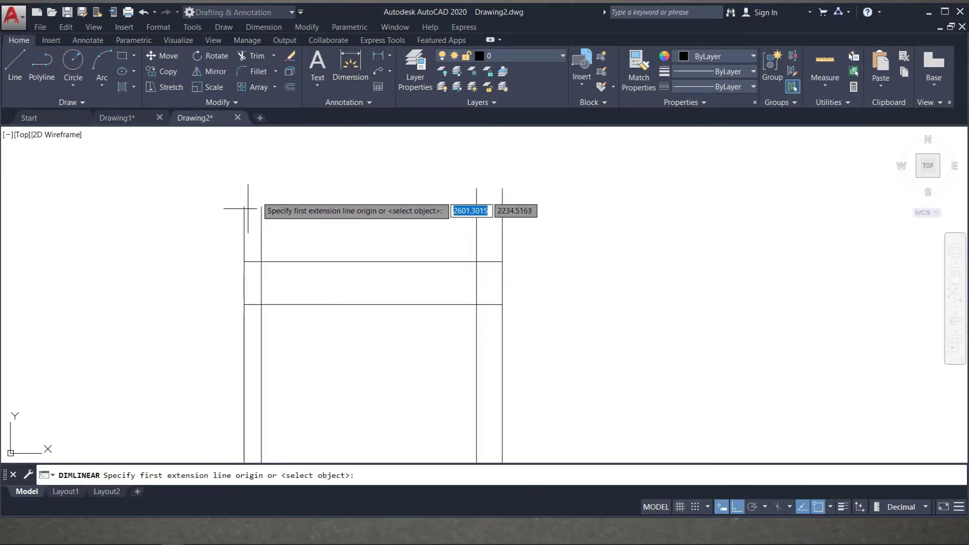
click(245, 207)
click(261, 205)
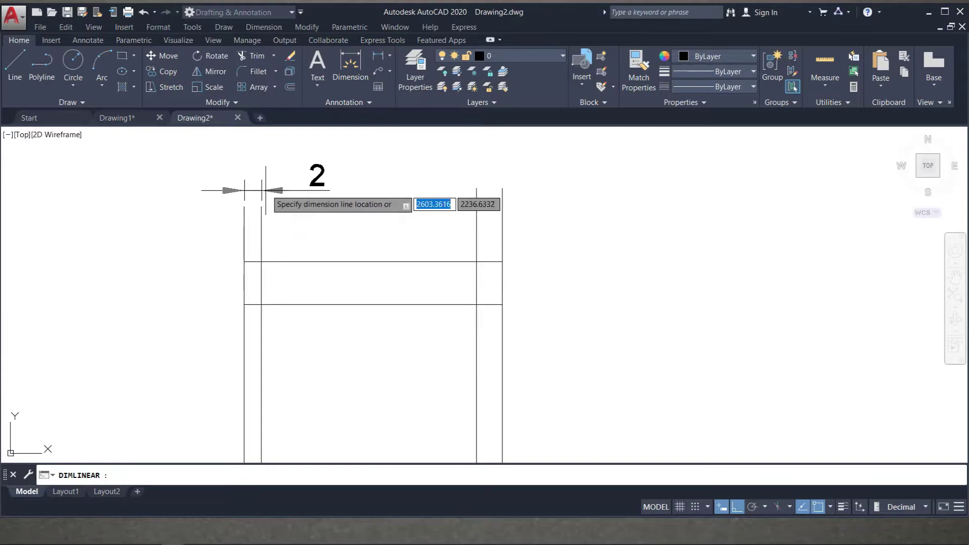
click(283, 172)
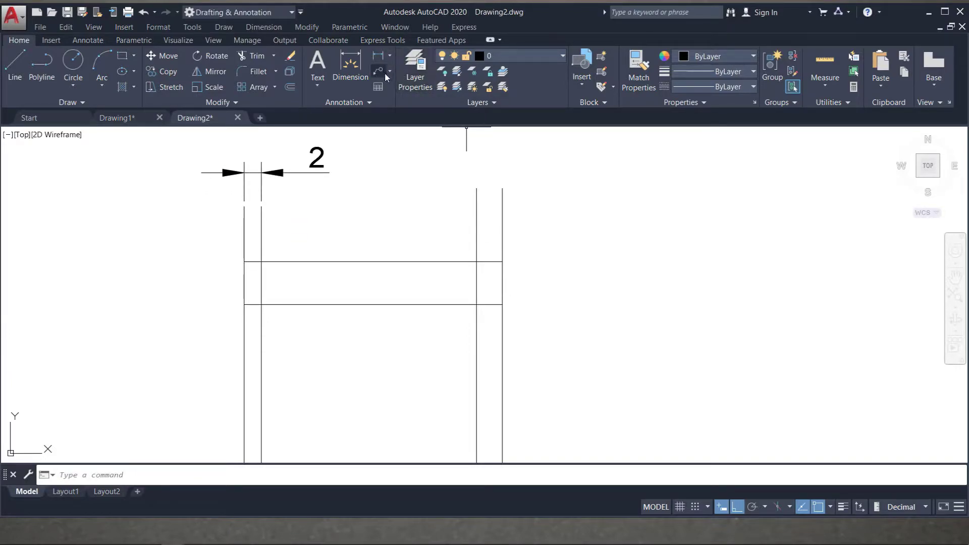
Step: Add a vertical 5 dimension between the right ends of the two horizontal lines
click(376, 59)
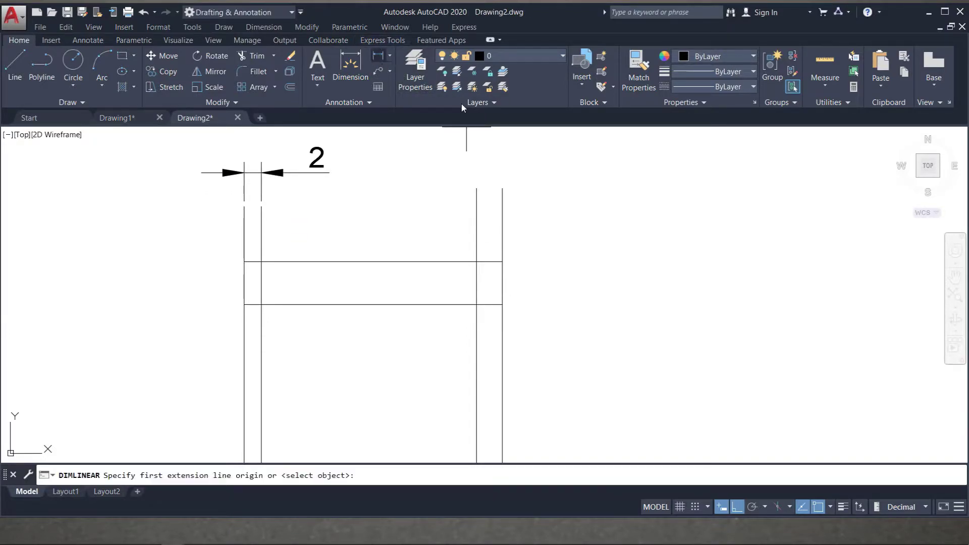
click(502, 262)
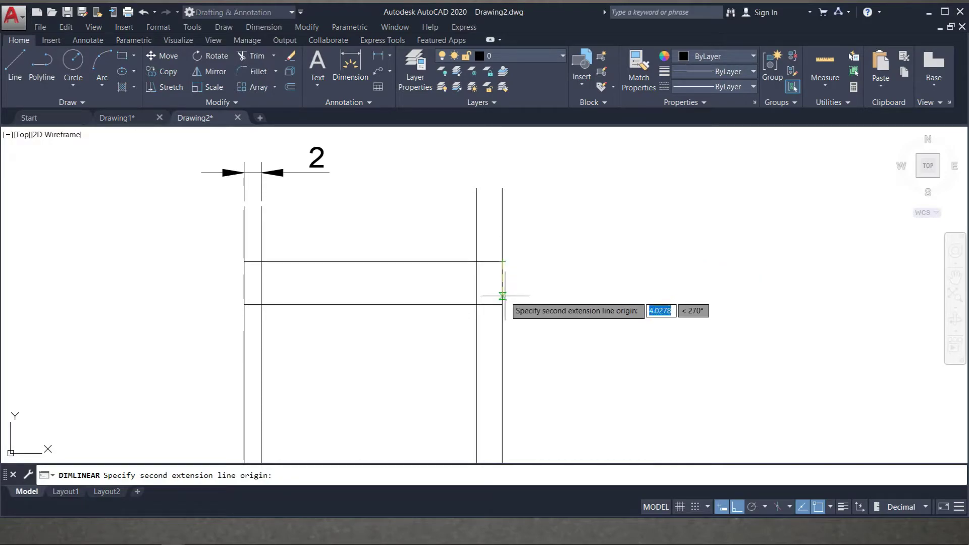
click(503, 304)
click(543, 293)
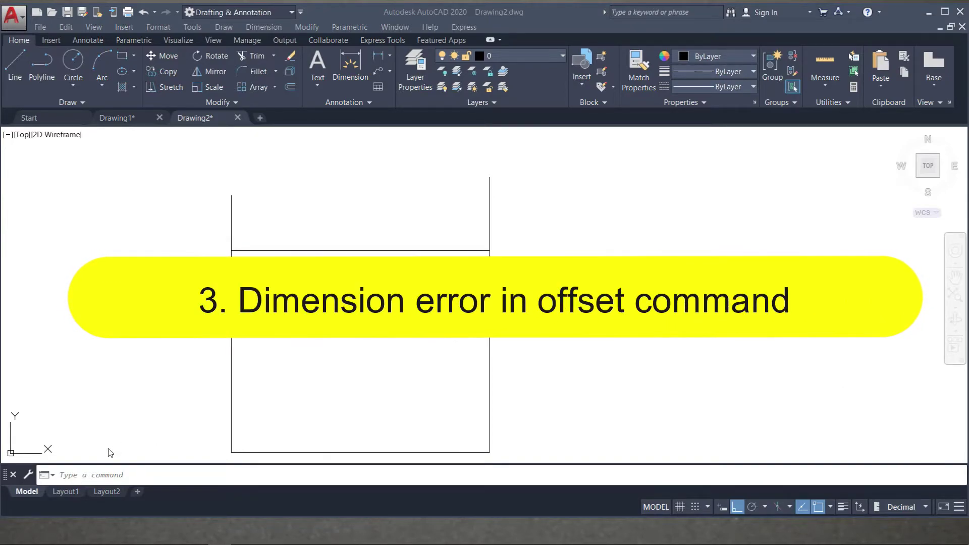
Step: Offset the left line and the top horizontal line through clicked points, without typed distances
click(100, 476)
text(o)
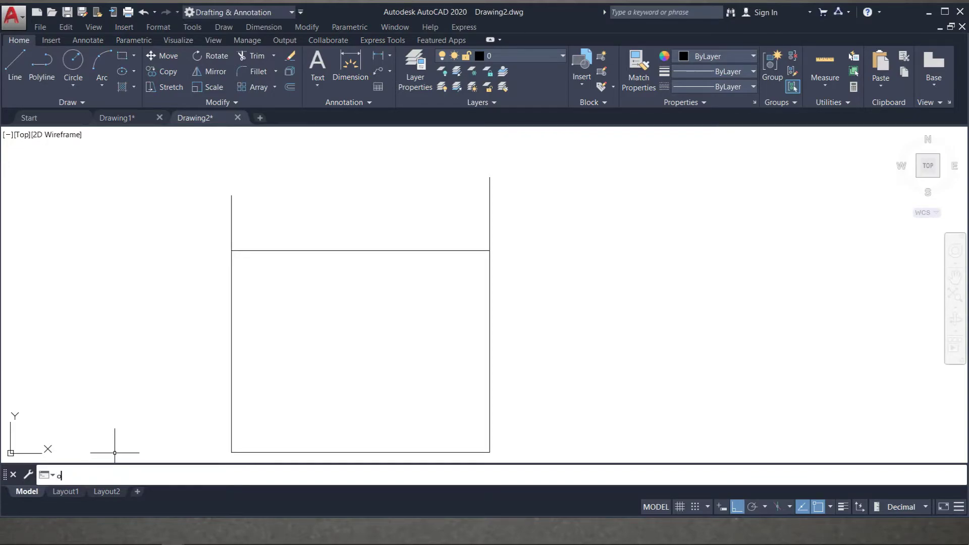
key(Return)
click(232, 476)
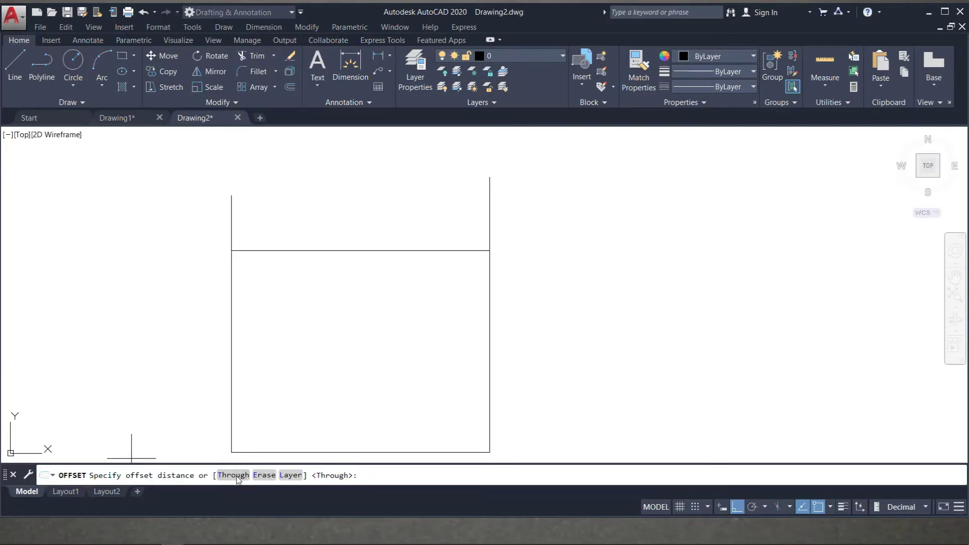
click(231, 338)
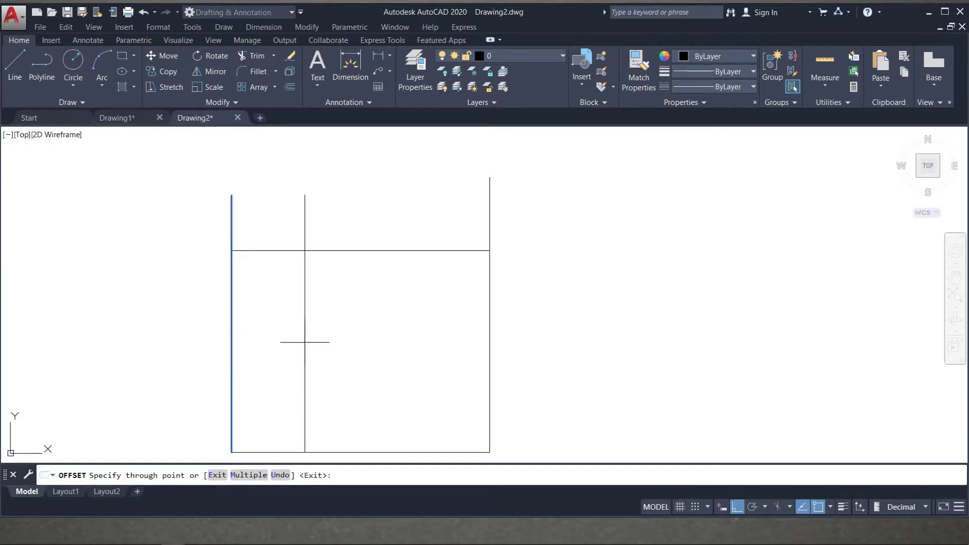
text(2)
click(248, 303)
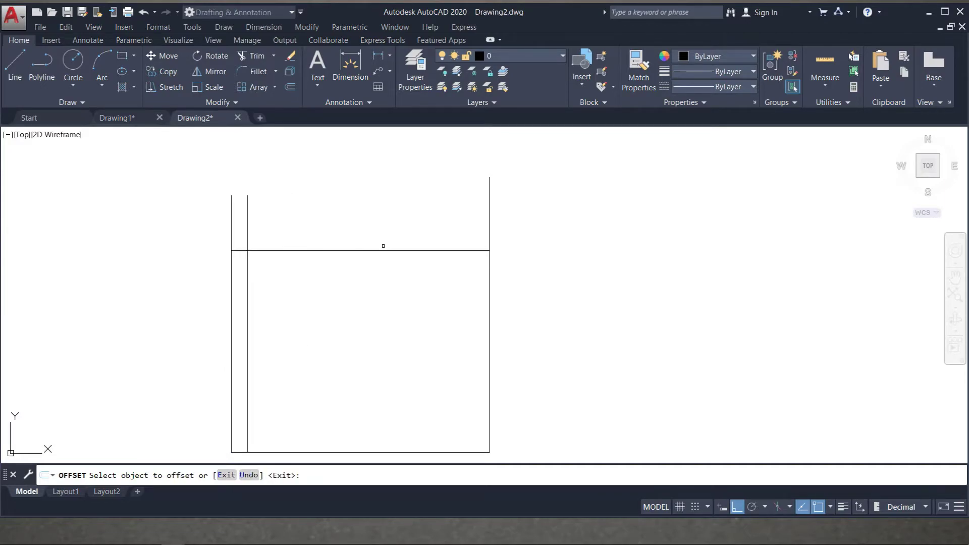
click(381, 250)
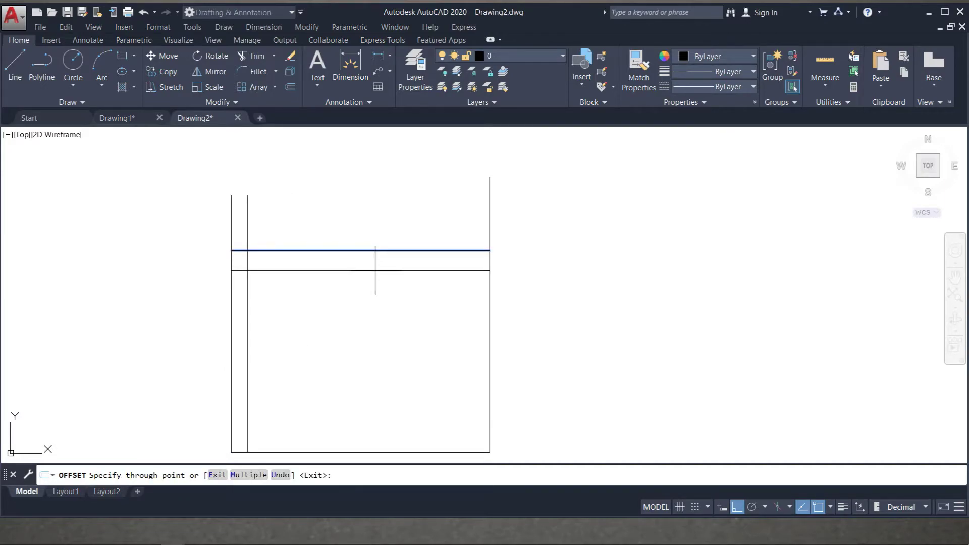
click(376, 283)
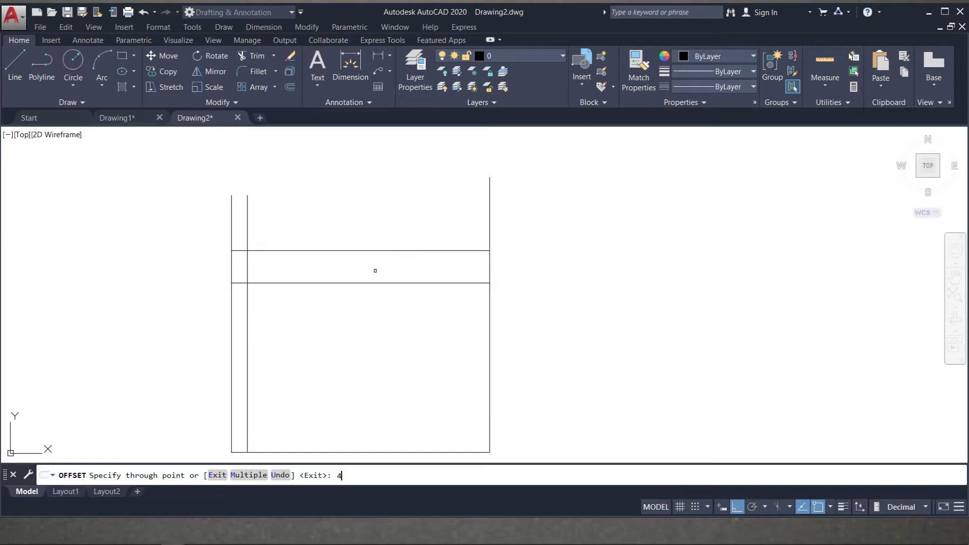
Step: Dimension the new left gap above the rectangle, which reads 1,85
click(378, 56)
click(247, 195)
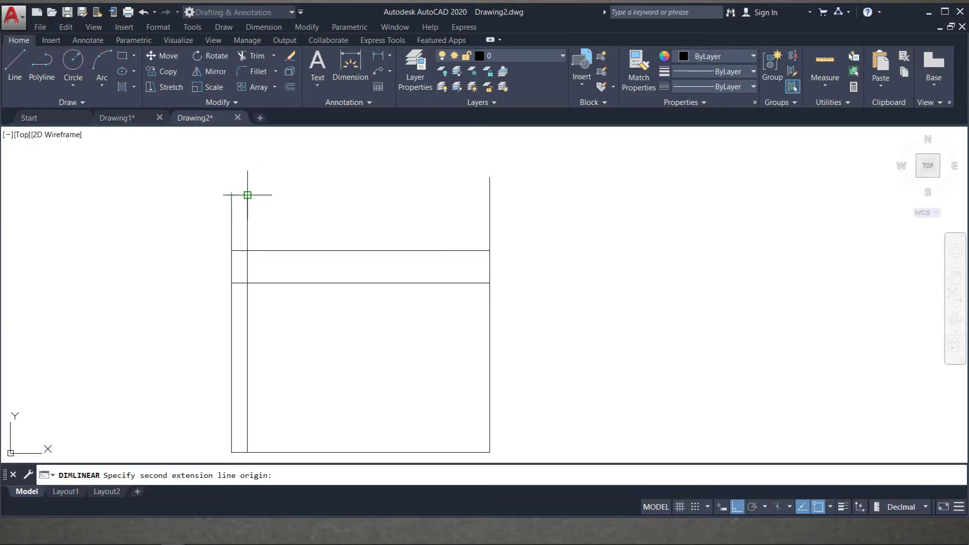
click(247, 195)
click(320, 173)
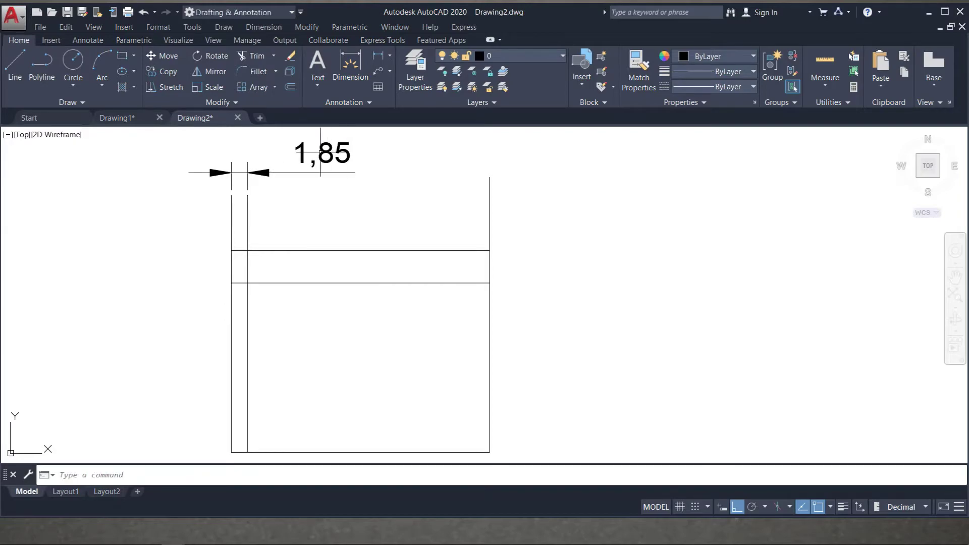
Step: Dimension the horizontal-line gap as 3,78 on the right and turn on Dynamic Input (F12)
click(374, 59)
click(490, 251)
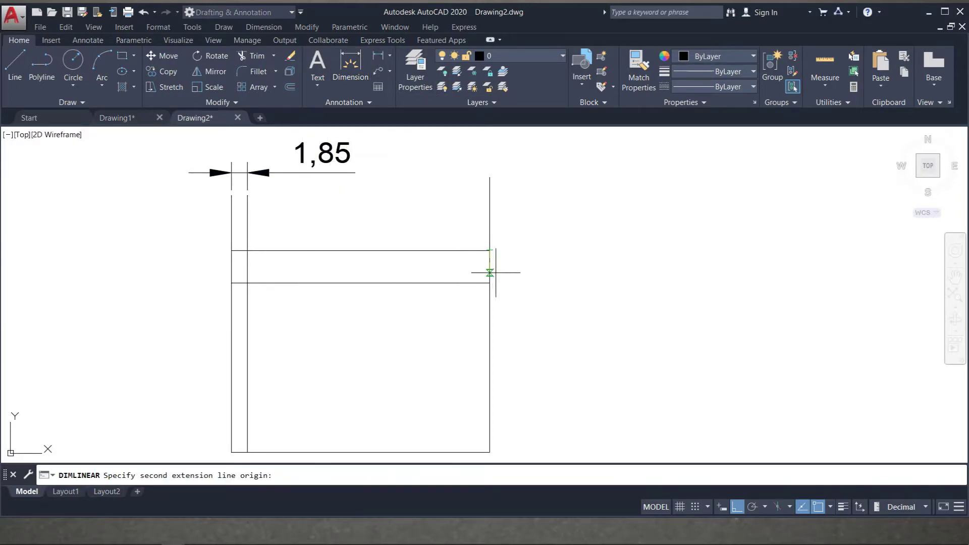
click(490, 284)
click(533, 272)
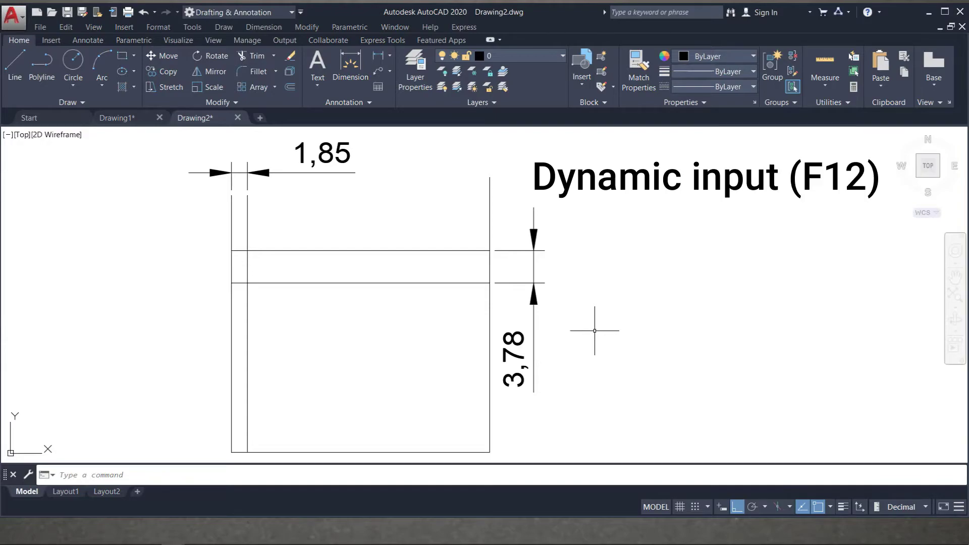
key(F12)
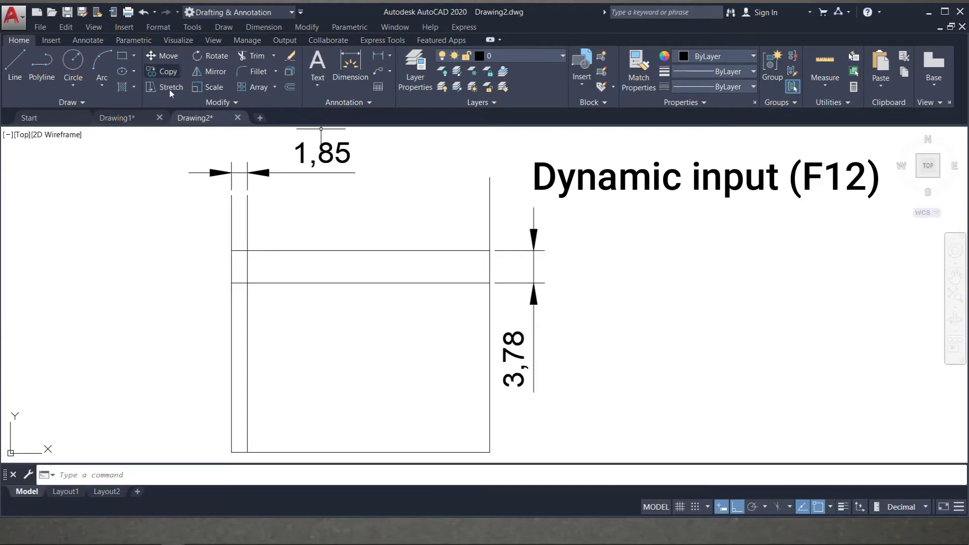
click(104, 478)
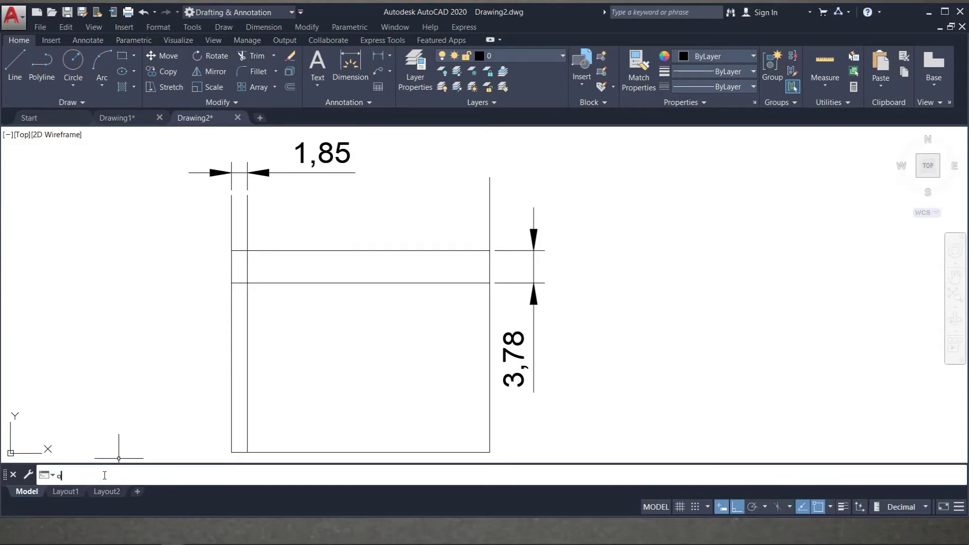
Step: Offset the inner vertical line further right and the top line upward in Through mode
key(Return)
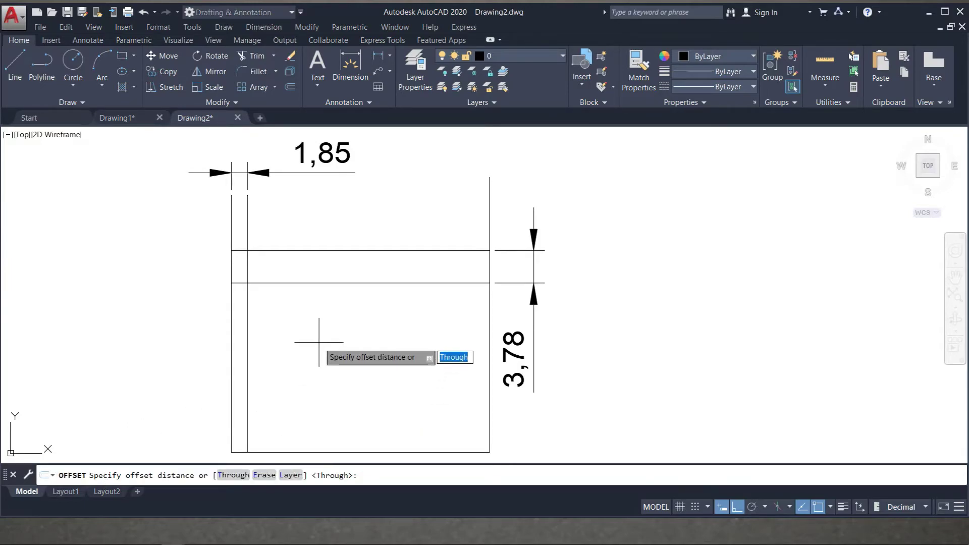
click(233, 475)
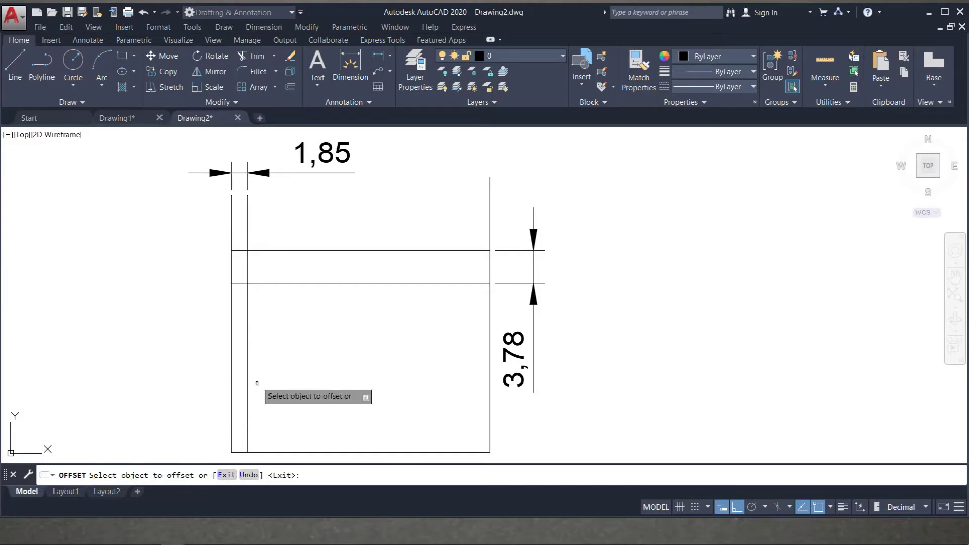
click(247, 341)
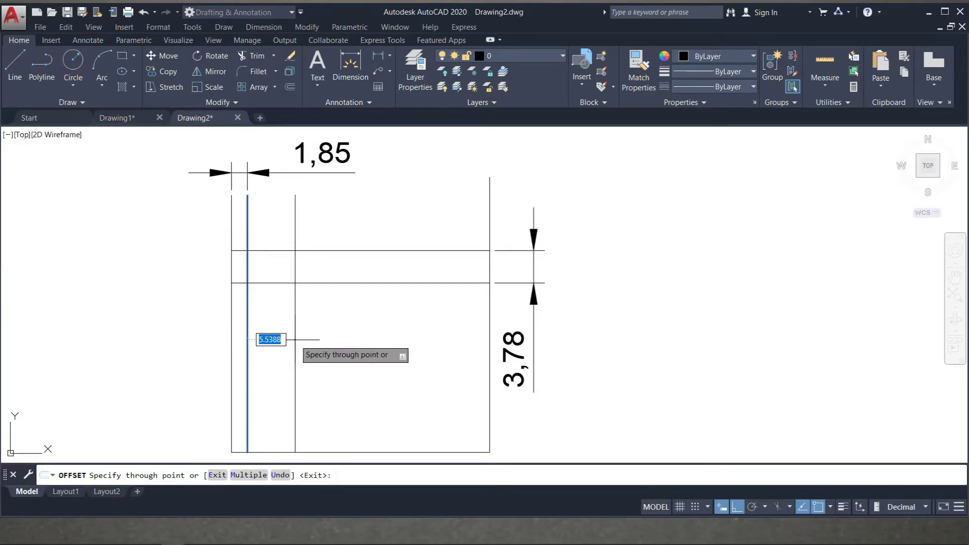
click(264, 340)
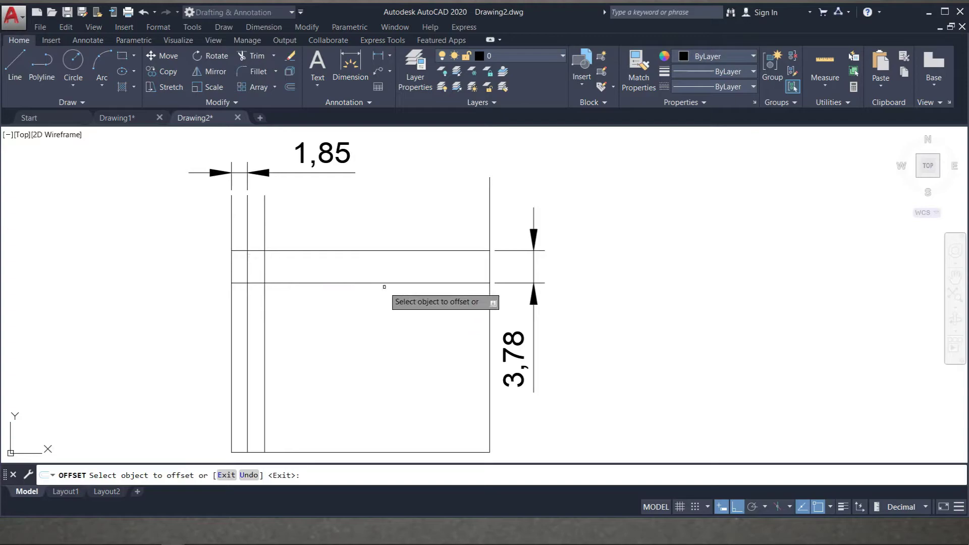
click(386, 251)
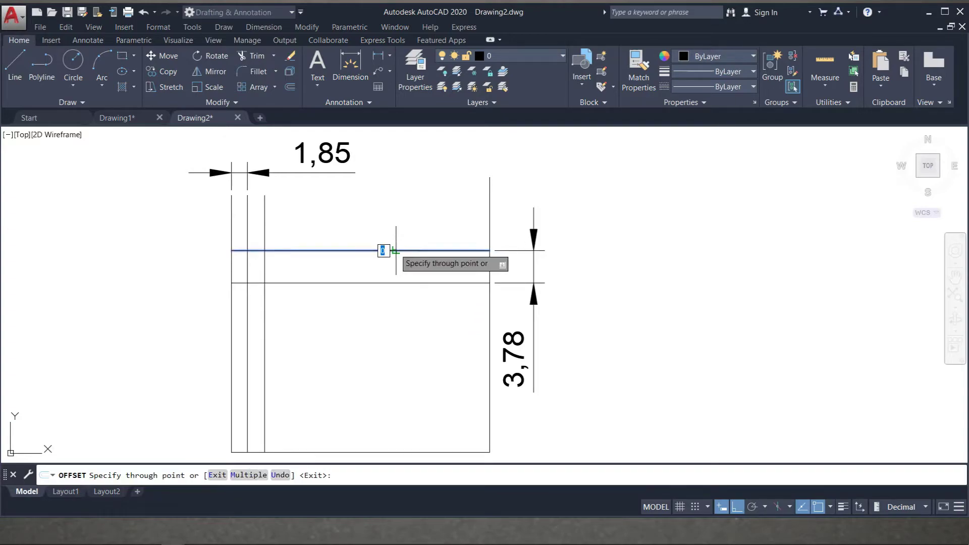
text(4)
click(396, 216)
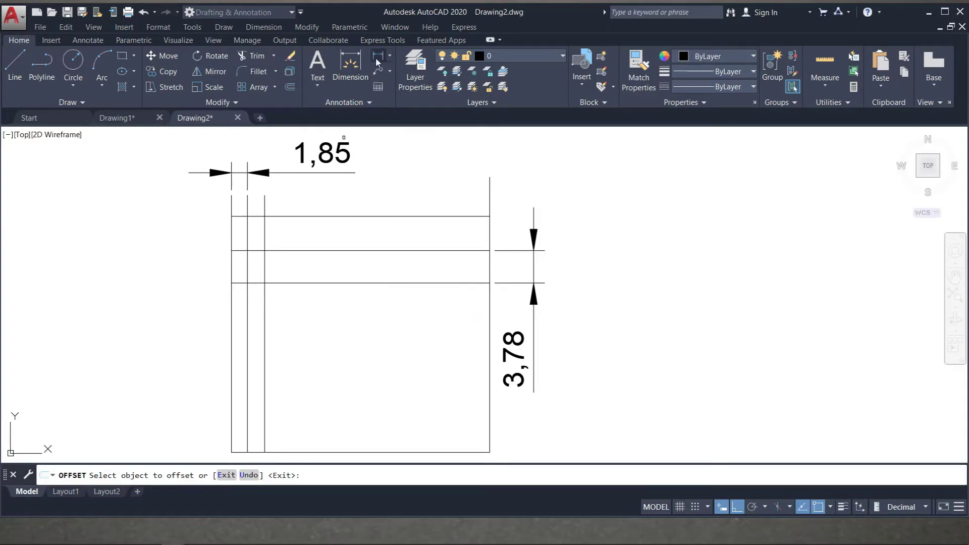
Step: Add linear dimensions for the new gaps: 2 between the vertical lines, 4 between the horizontals
click(376, 62)
click(248, 195)
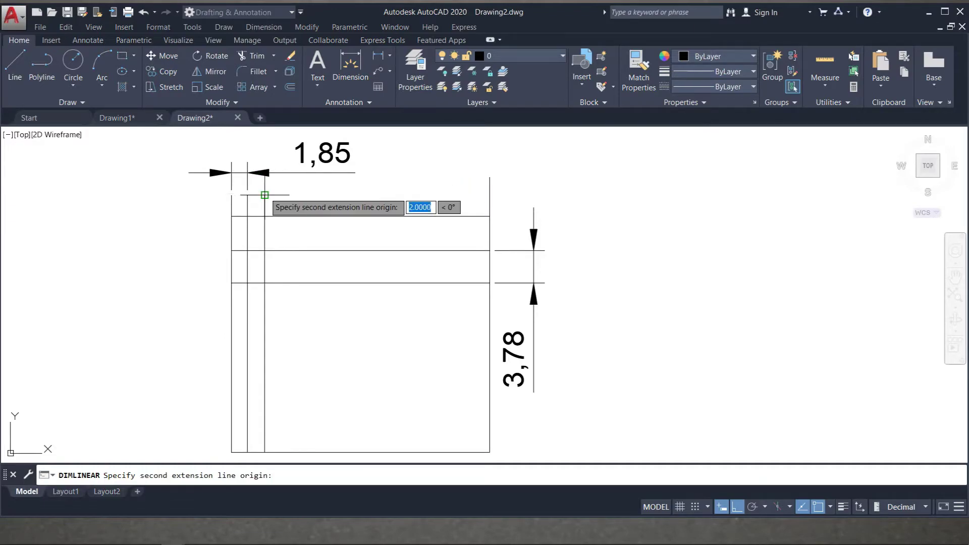
click(265, 195)
click(281, 202)
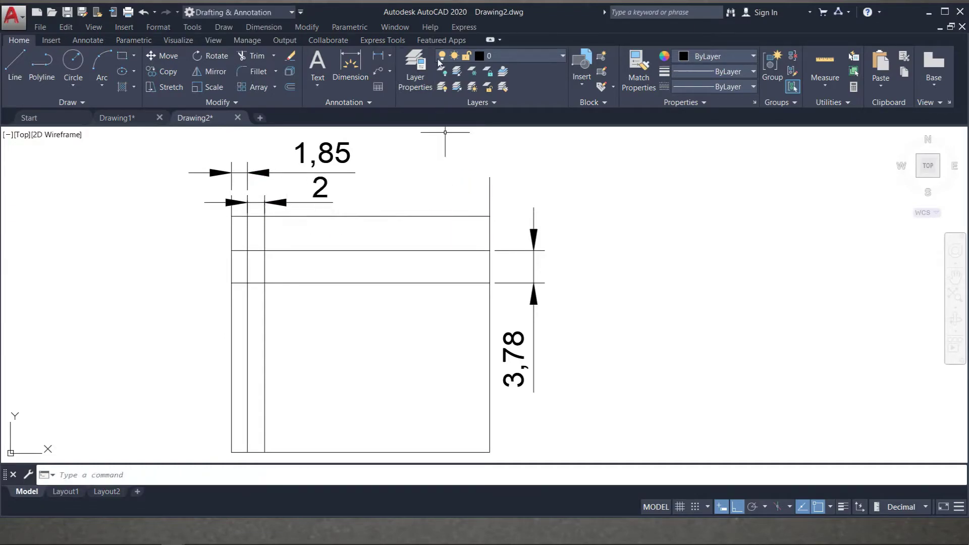
click(385, 59)
click(489, 216)
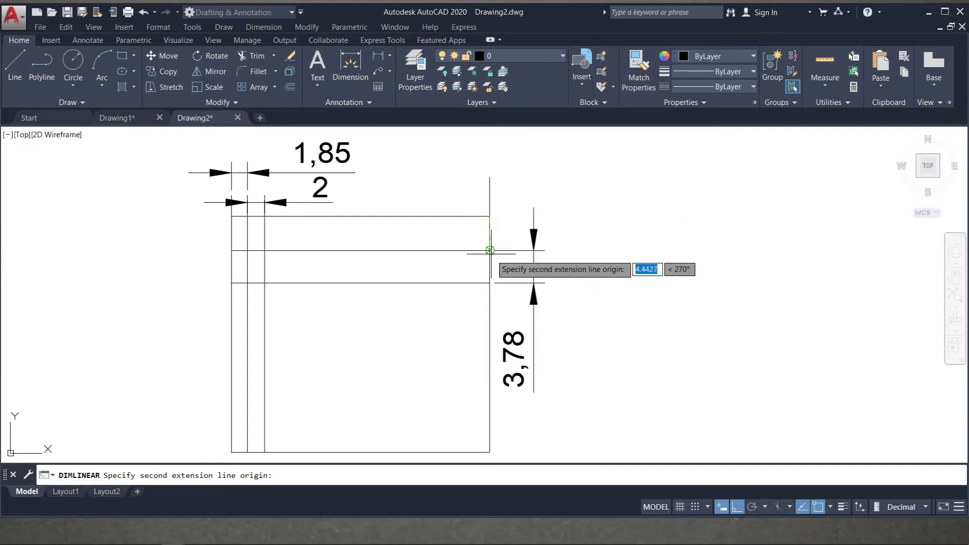
click(489, 250)
click(608, 225)
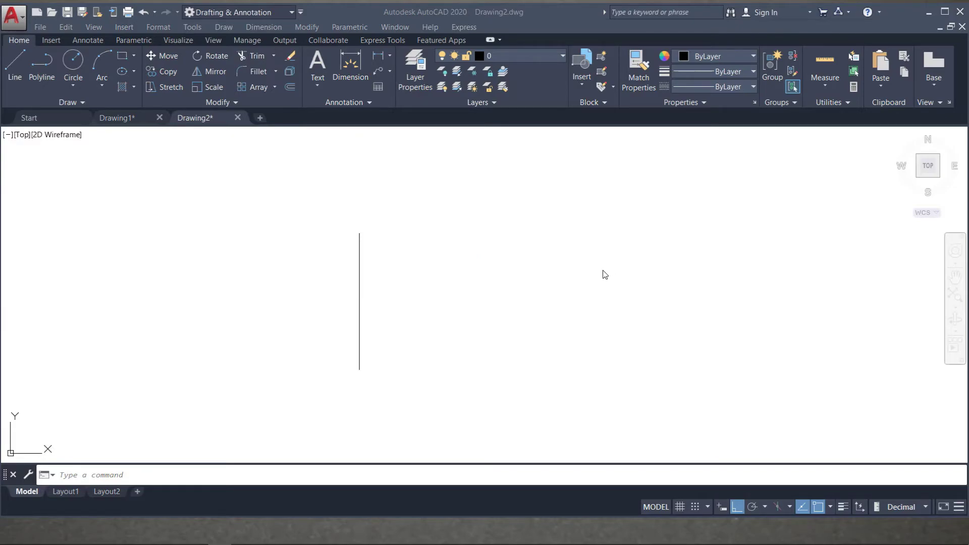
Step: Offset the vertical line 2 units to the right
click(126, 479)
text(o)
key(Return)
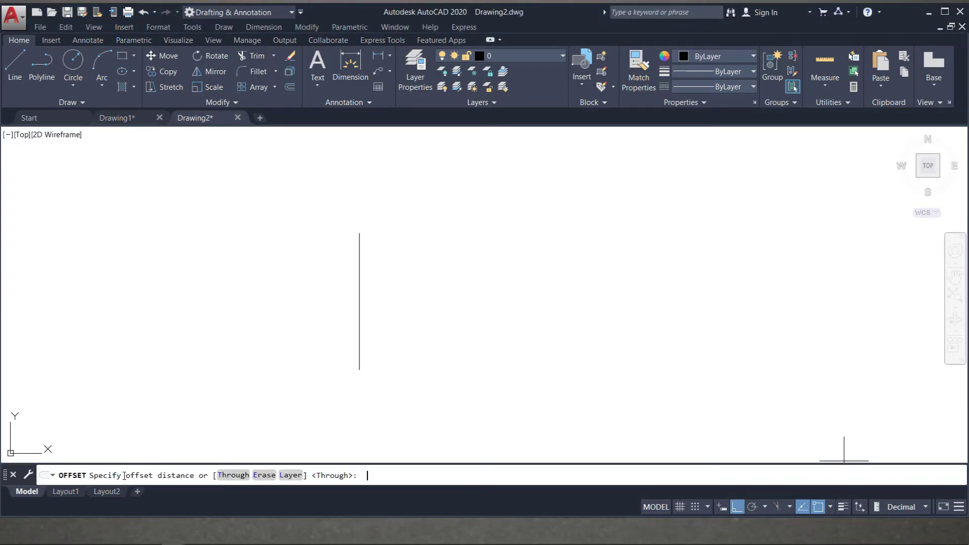
text(2)
key(Return)
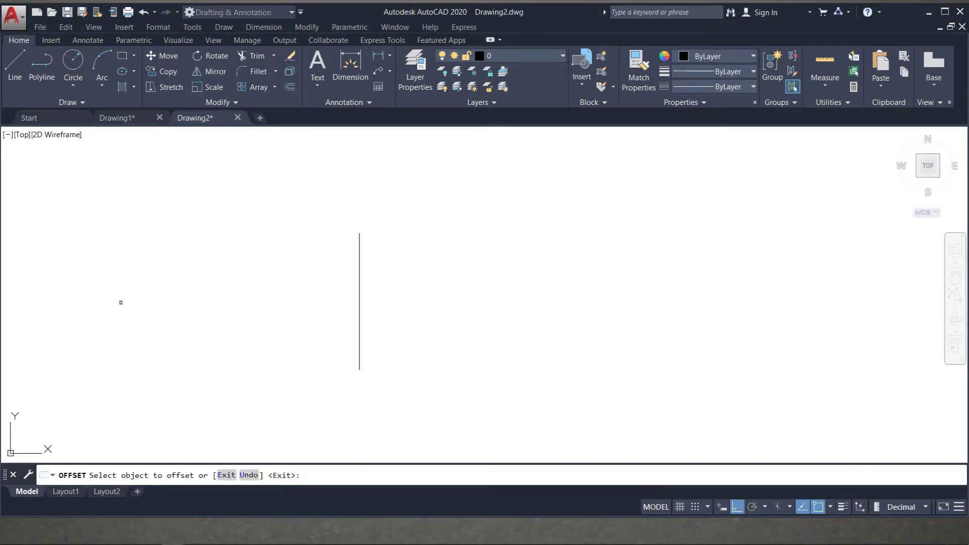
click(359, 269)
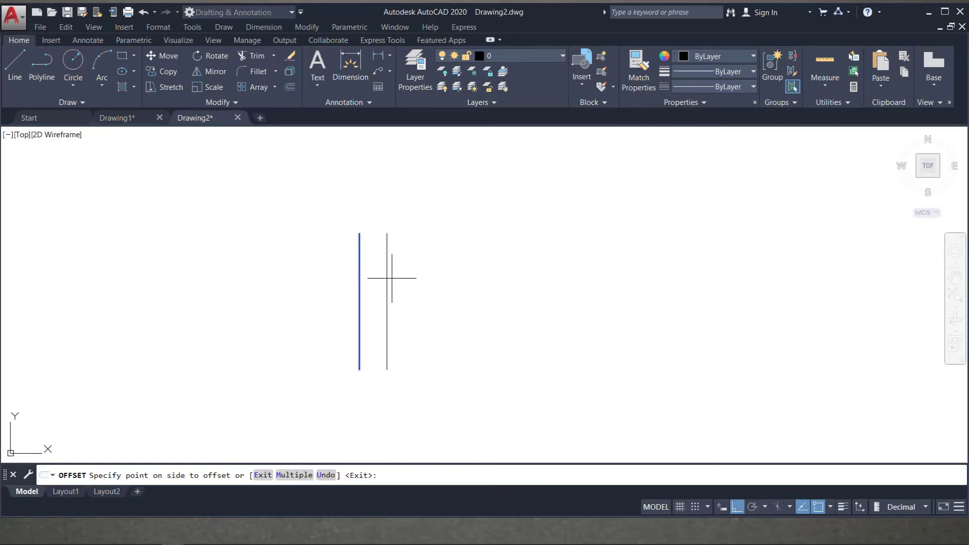
click(386, 273)
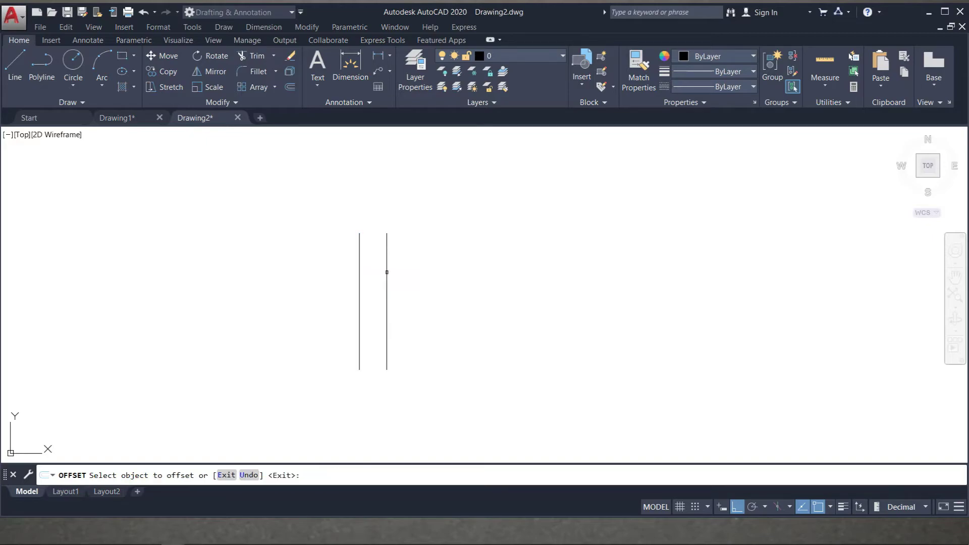
key(Return)
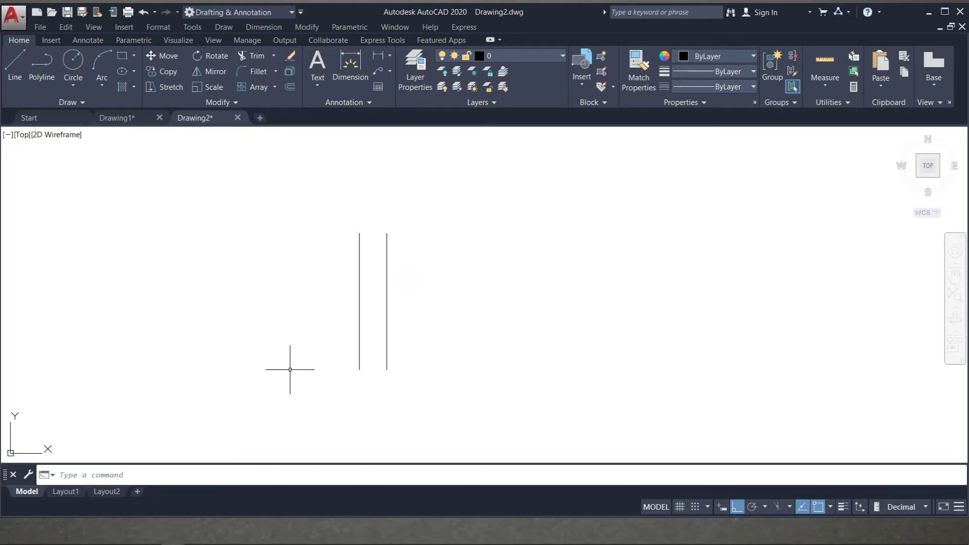
Step: Use Multiple mode at distance 2 to add five more parallel lines to the right
text(o)
key(Return)
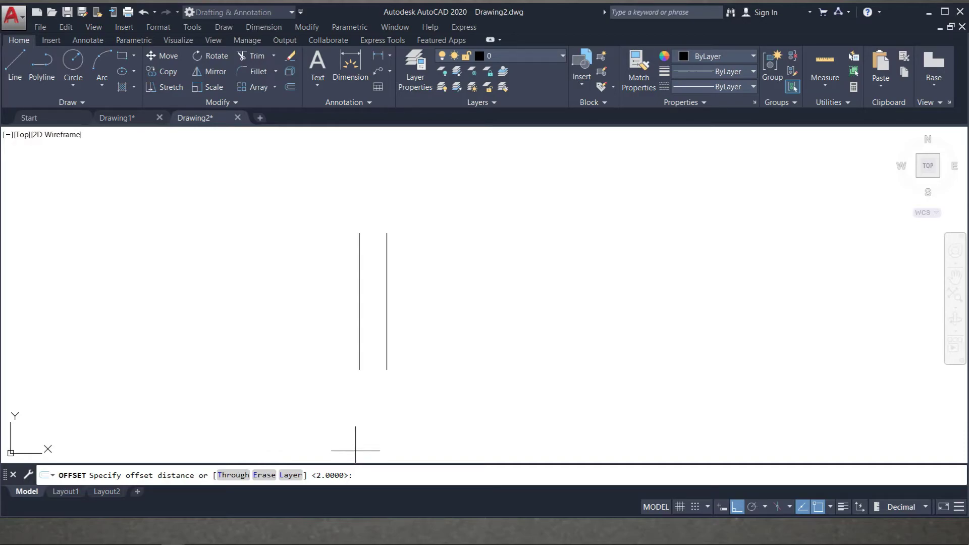
key(Return)
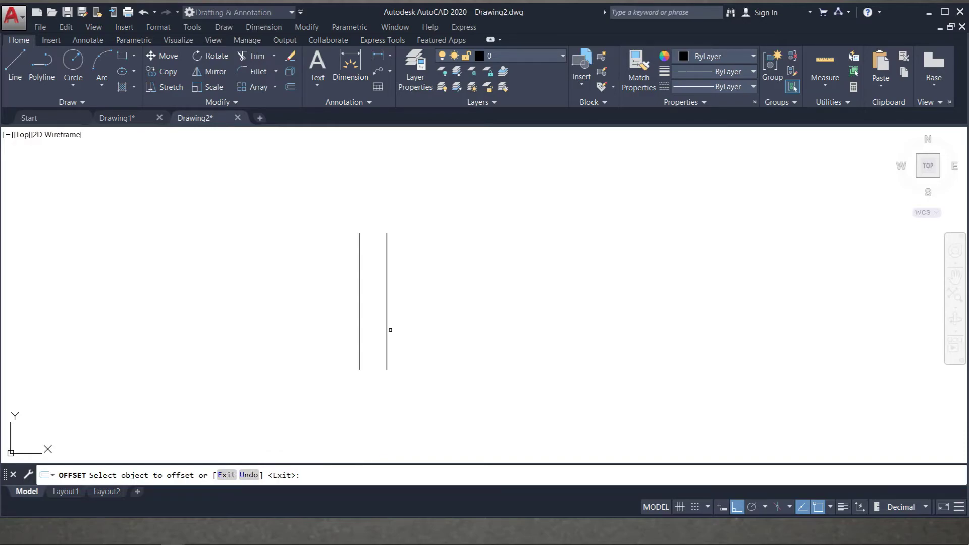
click(386, 330)
click(295, 475)
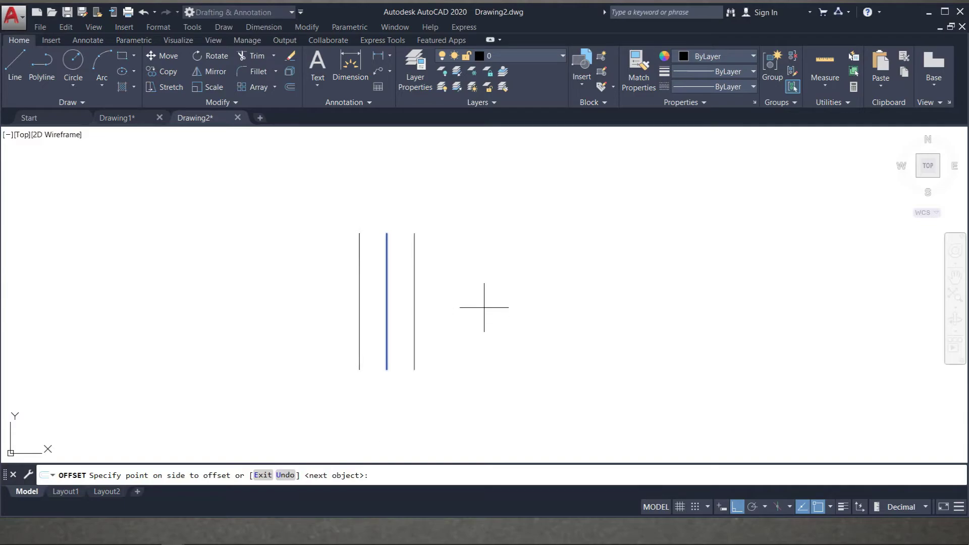
click(520, 283)
click(566, 290)
click(601, 291)
click(647, 293)
click(676, 293)
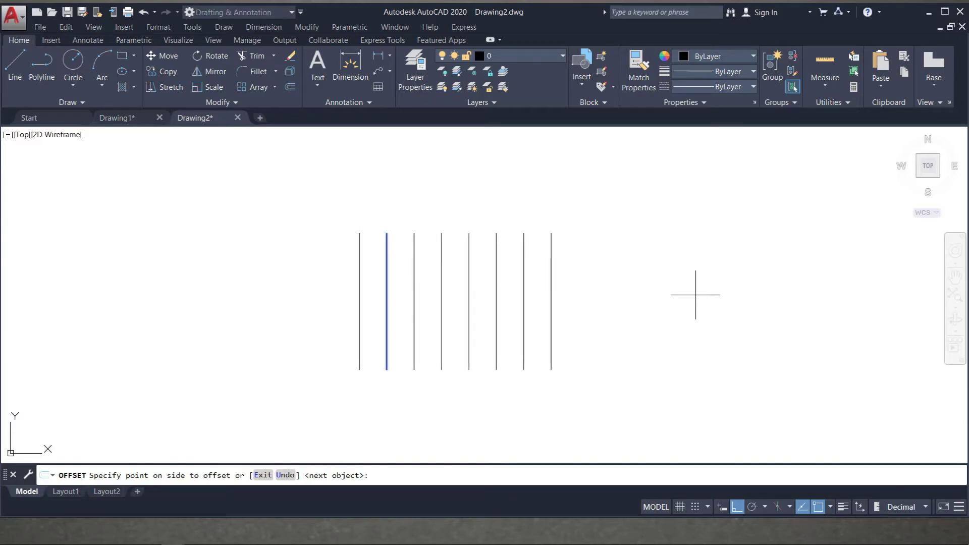
key(Return)
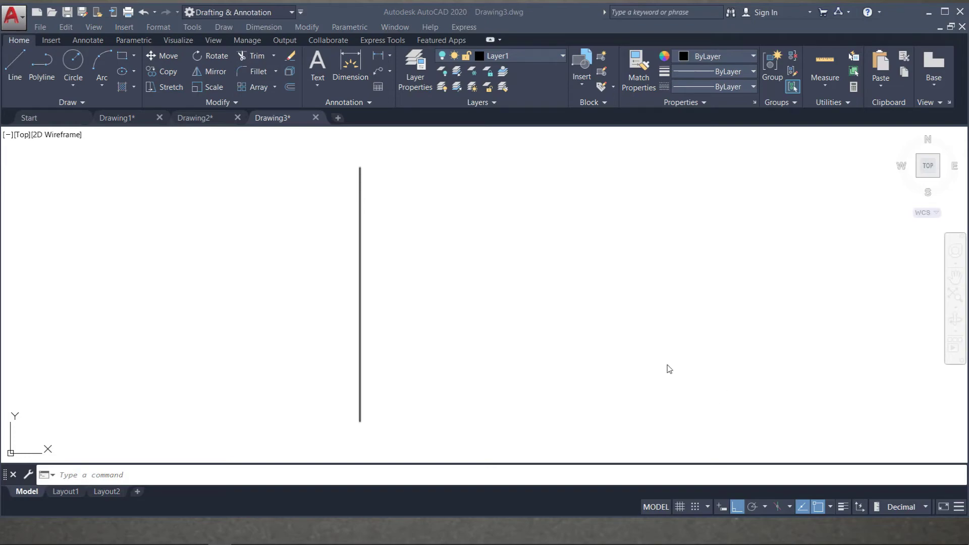
Step: Offset the vertical line 2 units to the right and to the left
click(163, 477)
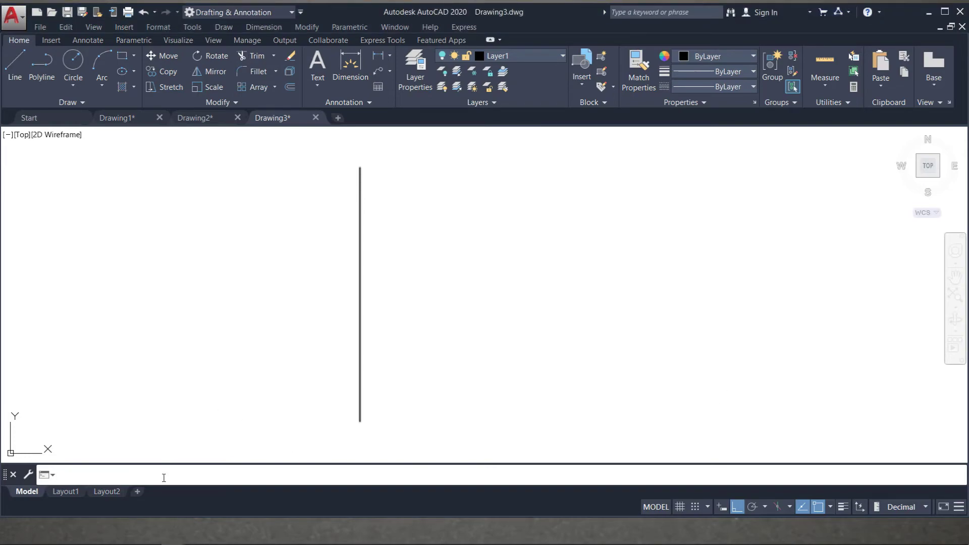
text(o)
key(Return)
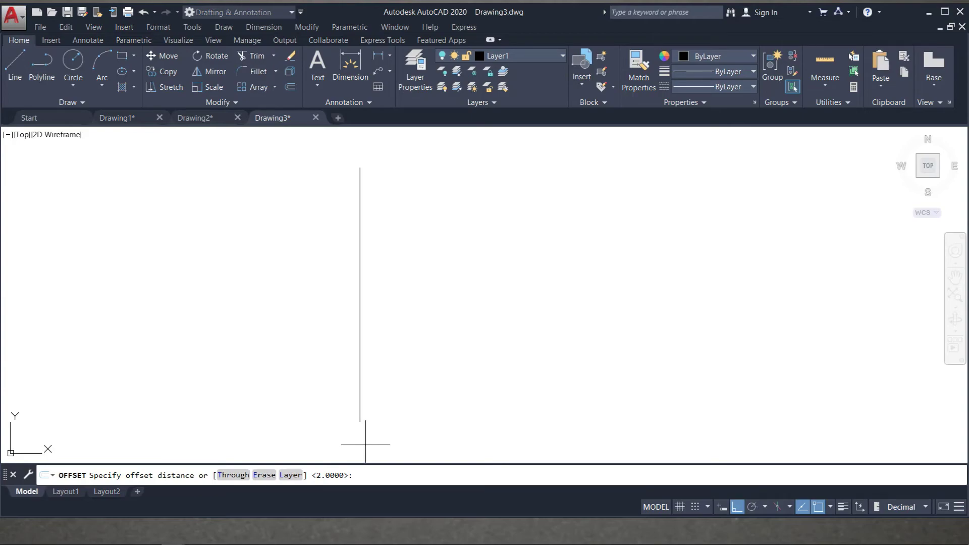
key(Return)
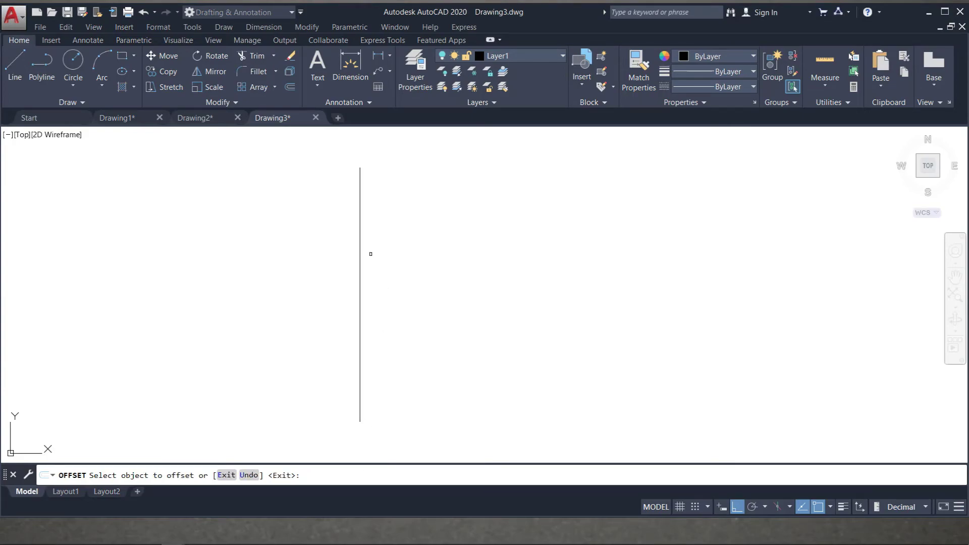
click(361, 247)
click(432, 232)
click(360, 219)
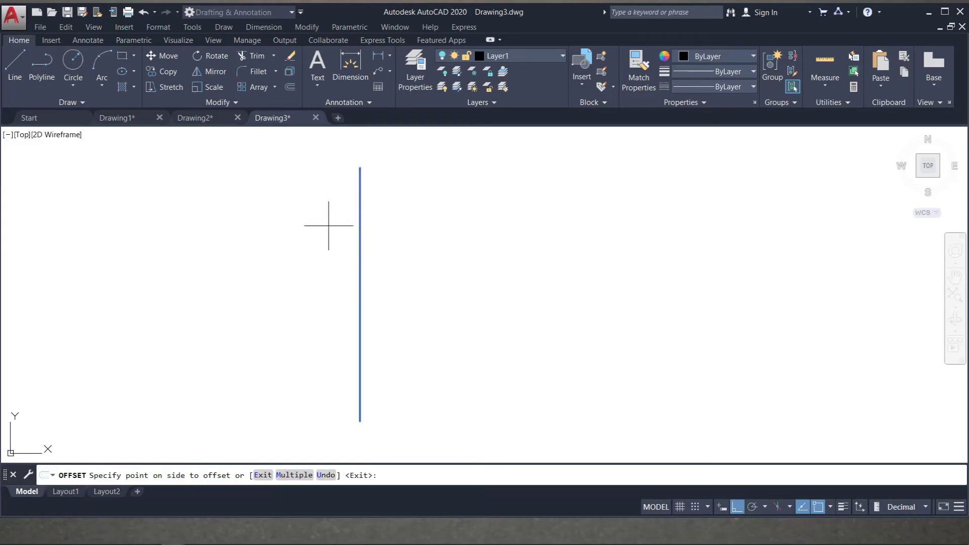
click(327, 225)
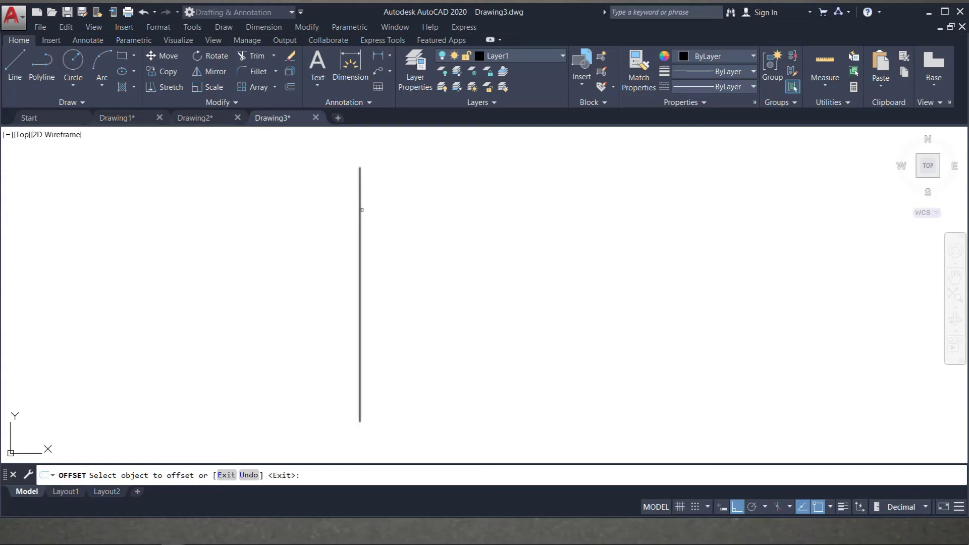
Step: Try measuring the offset gap with a linear dimension, then cancel it
click(378, 56)
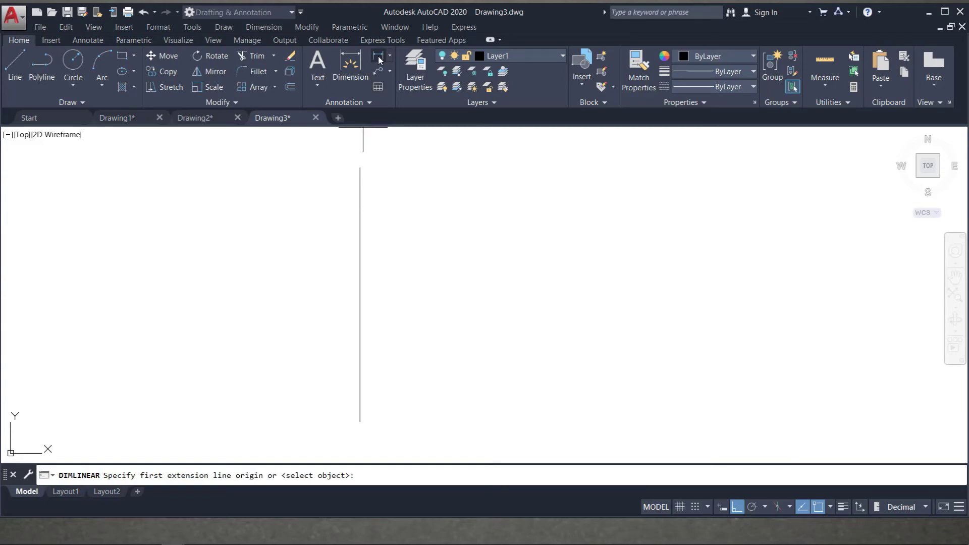
click(360, 168)
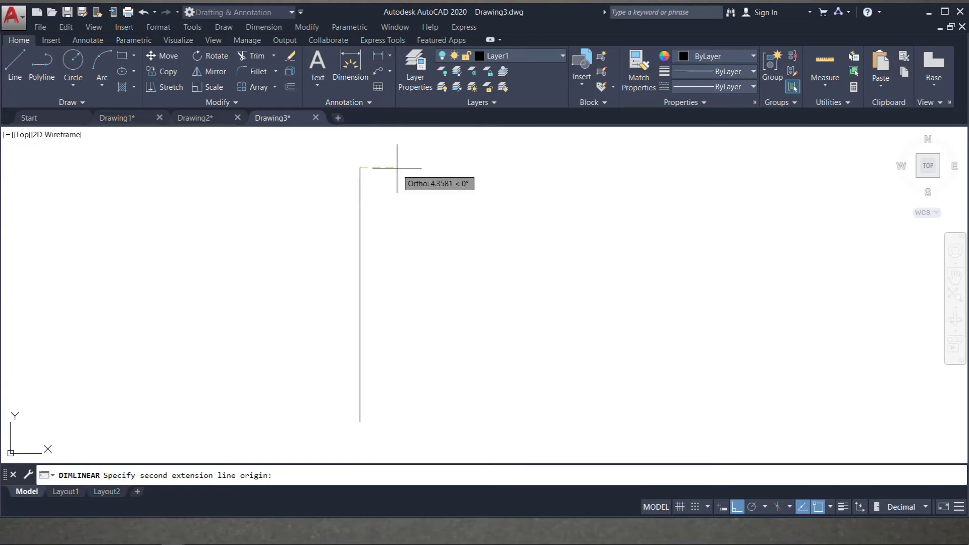
click(396, 169)
key(Escape)
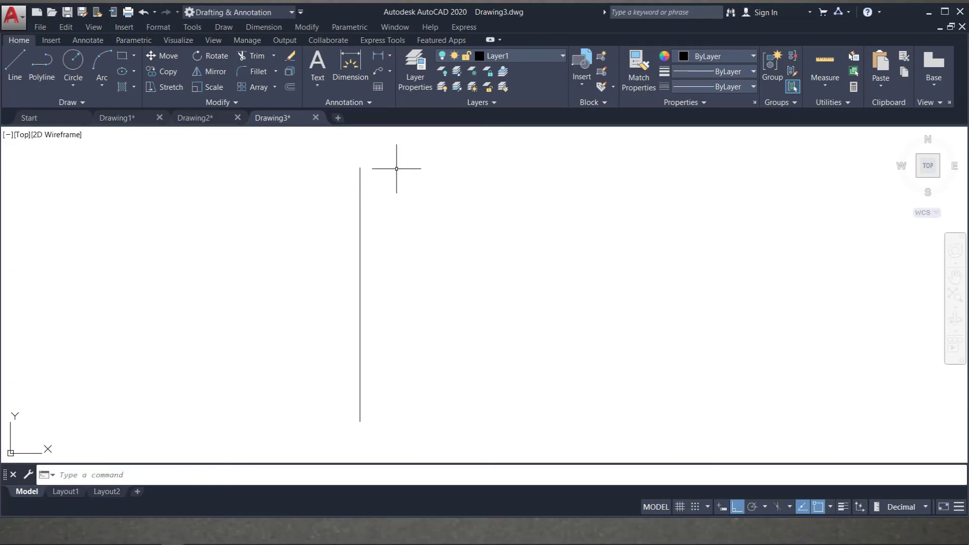
Step: Turn the hidden layer back on from the Layer dropdown
click(514, 56)
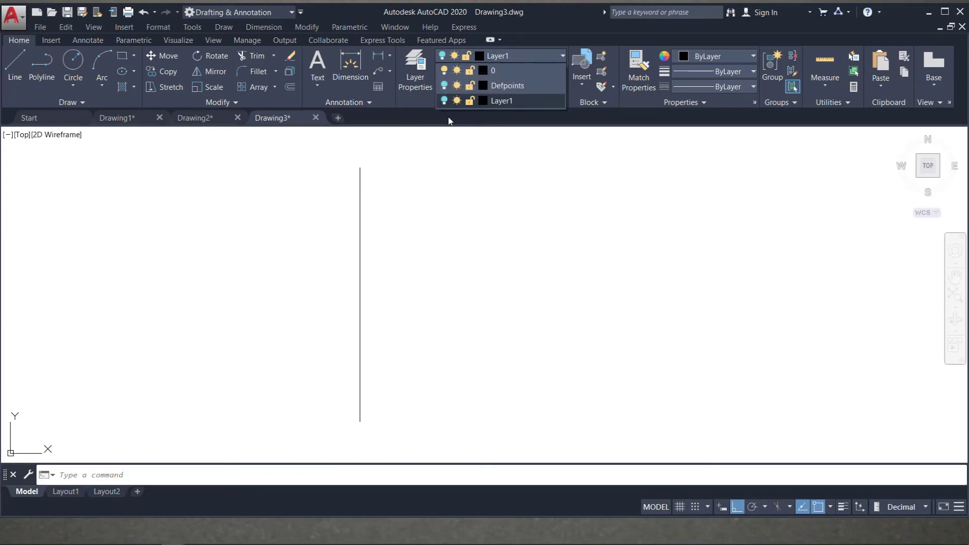
click(444, 102)
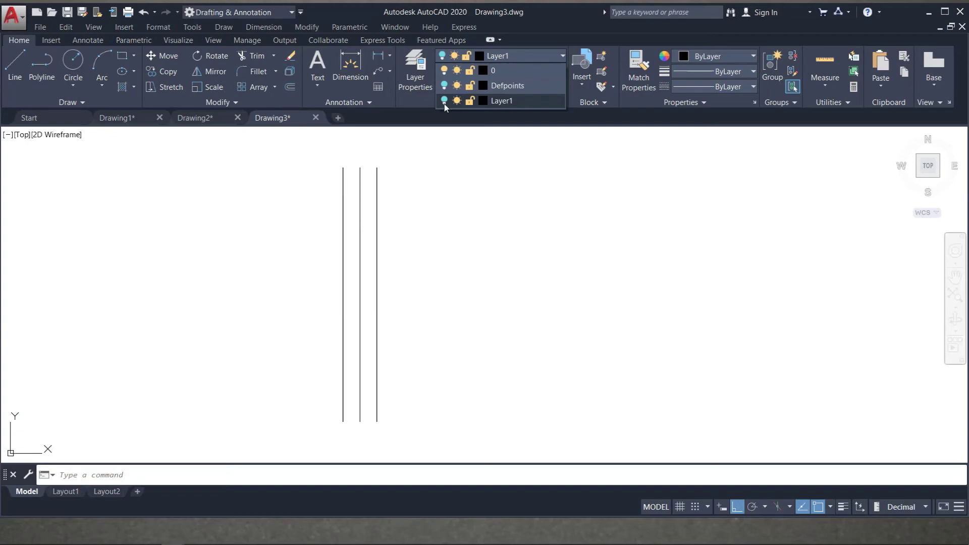
click(424, 166)
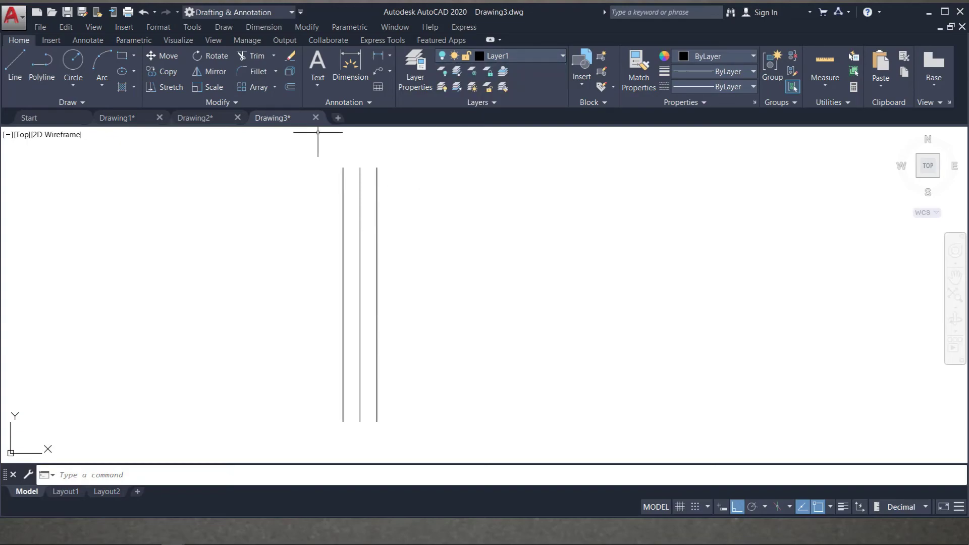
Step: Offset the rightmost line 3 units further to the right
text(o)
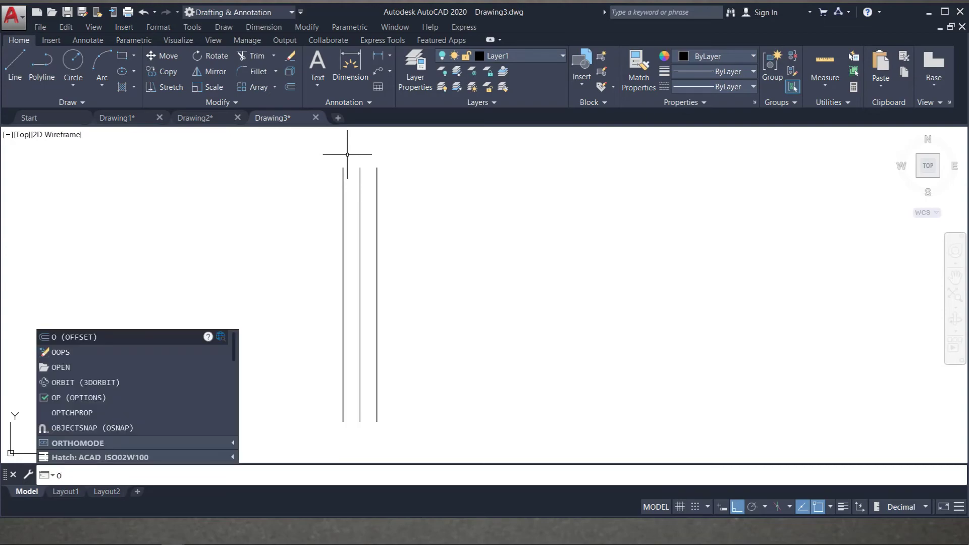
key(Return)
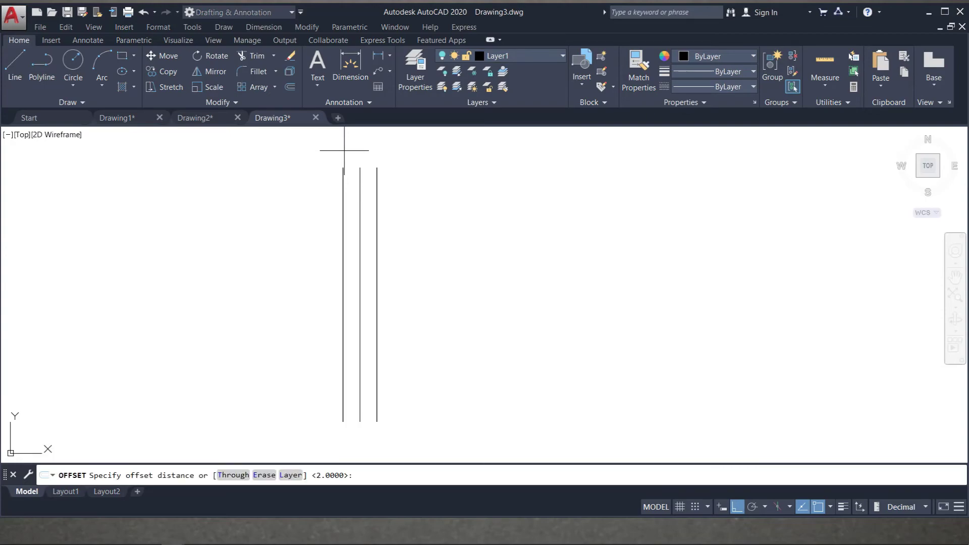
text(3)
key(Return)
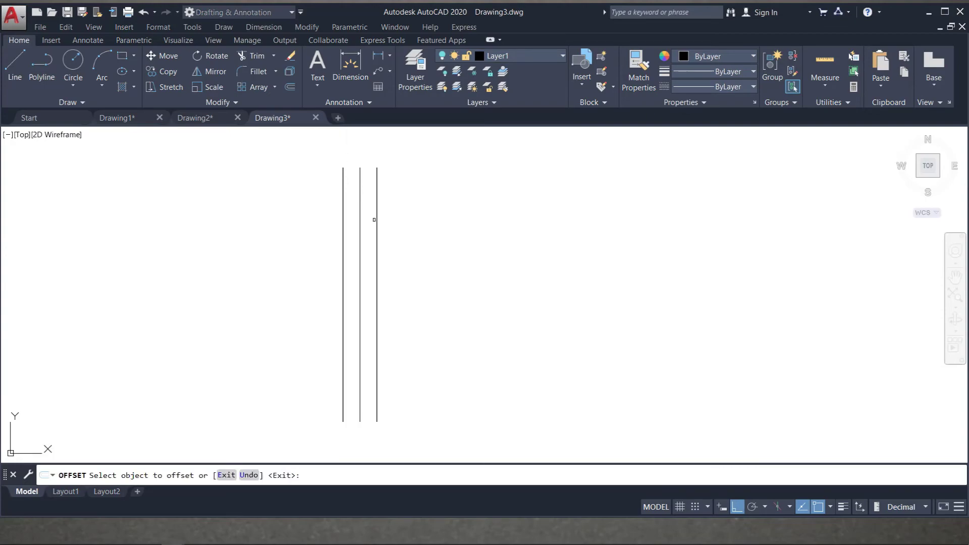
click(377, 248)
click(411, 240)
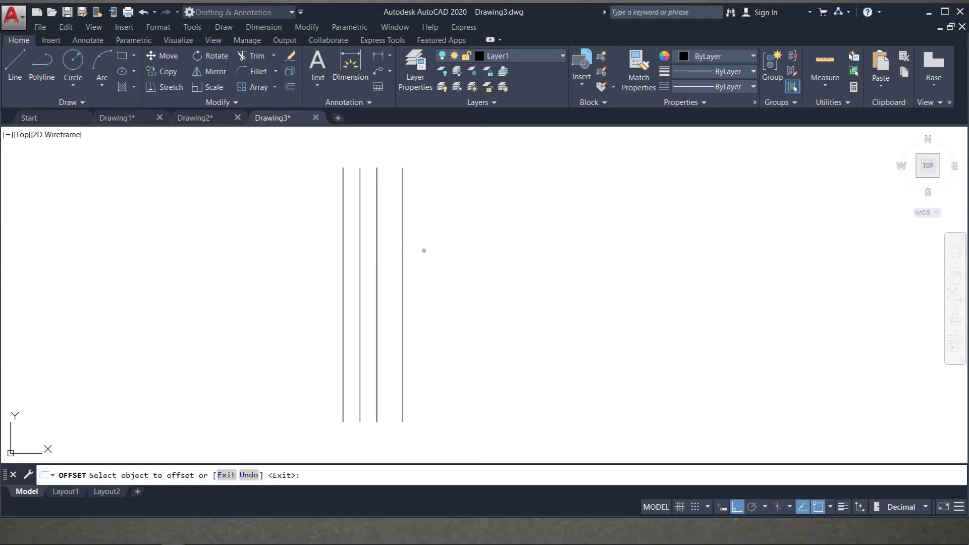
key(Escape)
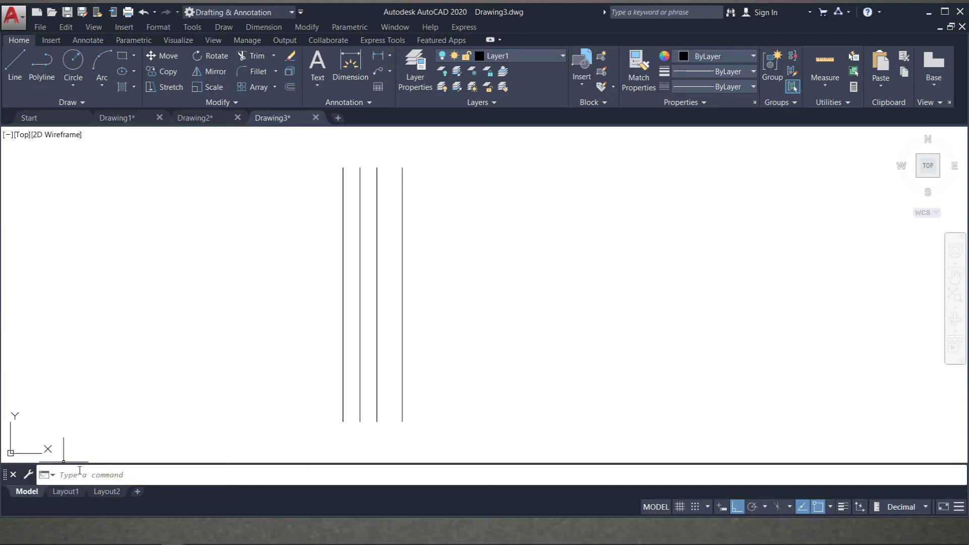
Step: Restart OFFSET and set its Layer option to Source, so copies keep the original's layer
click(78, 471)
text(o)
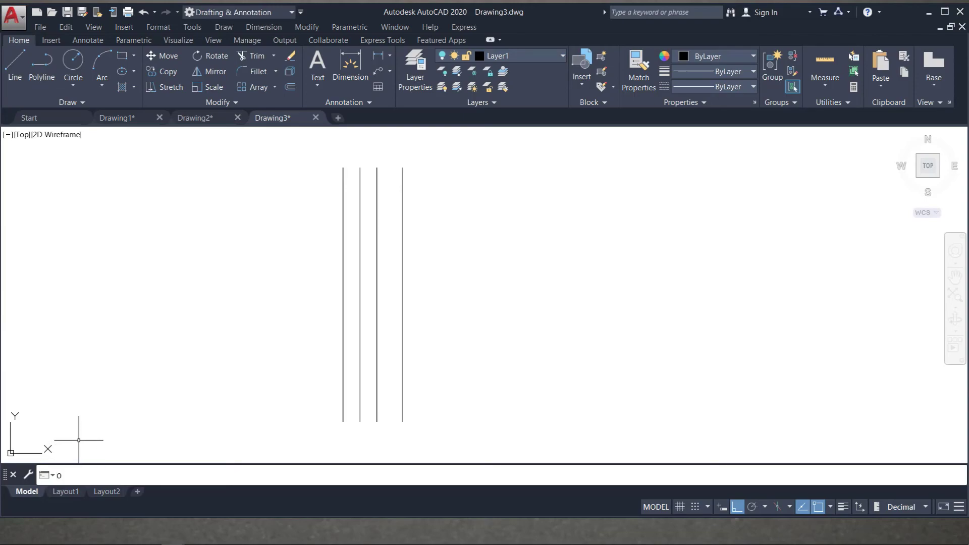
key(Return)
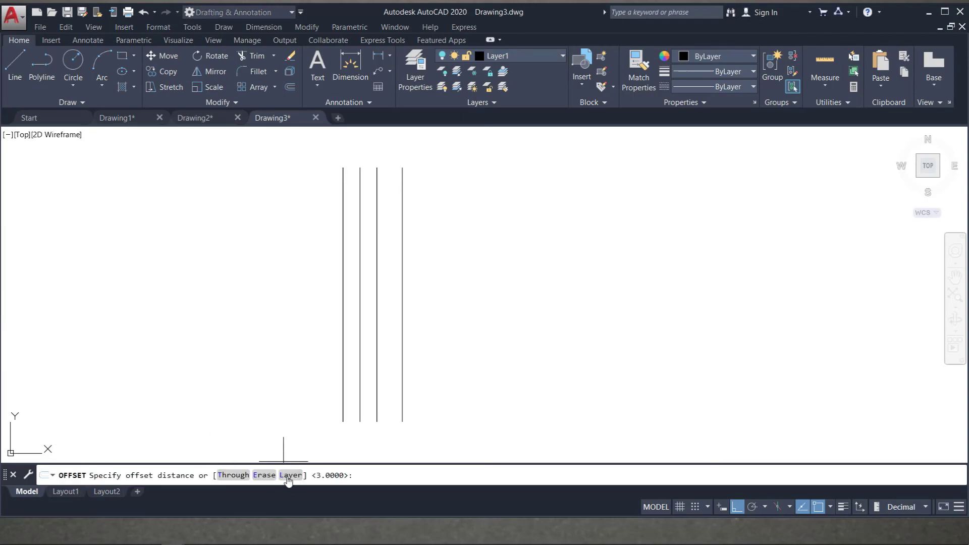
click(290, 477)
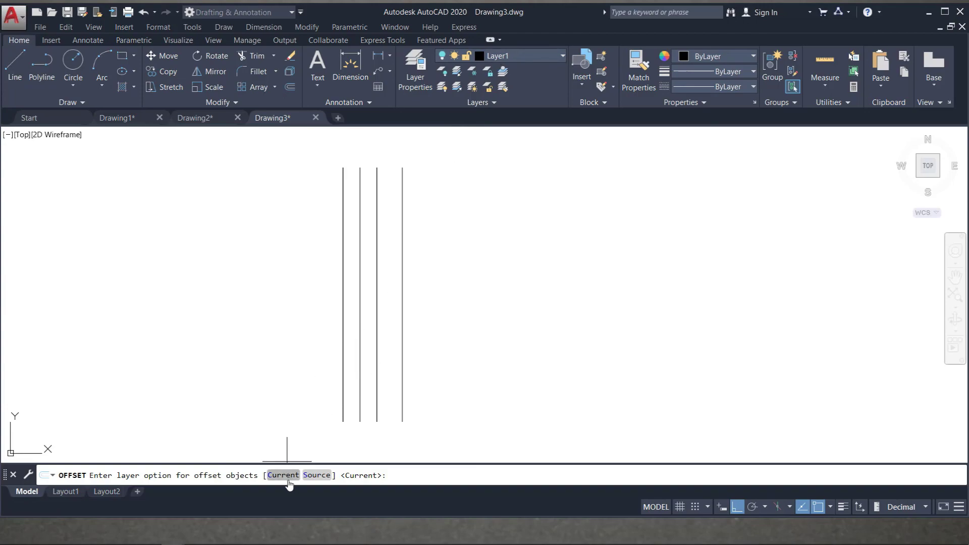
click(315, 475)
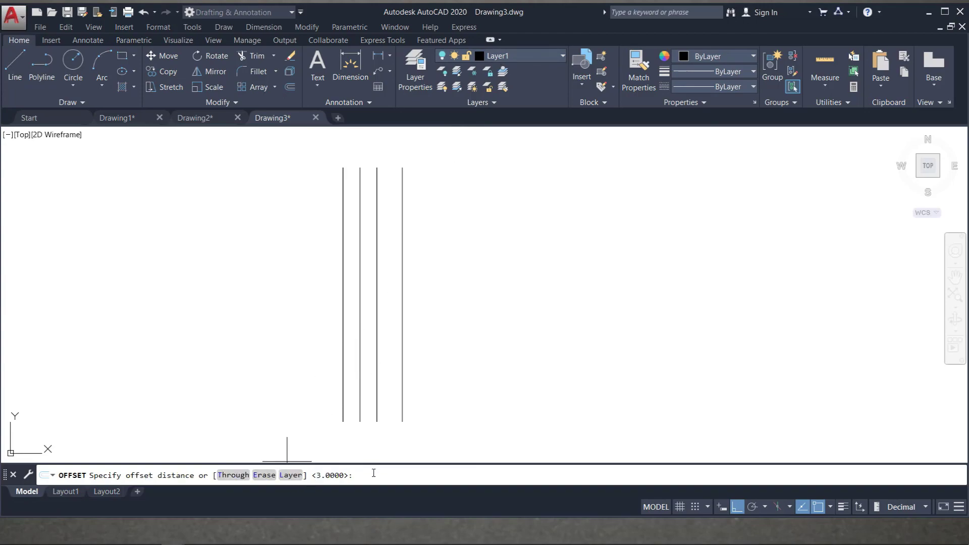